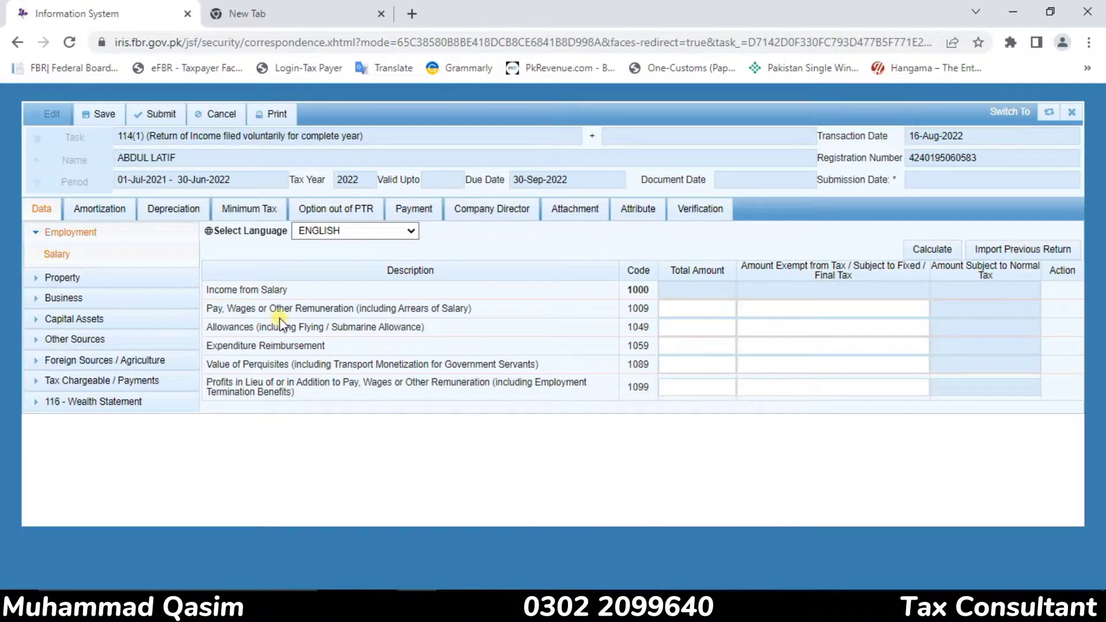
Enter 1,500,000 as the total amount for Pay, Wages or Other Remuneration (code 1009) and calculate the salary income
click(697, 326)
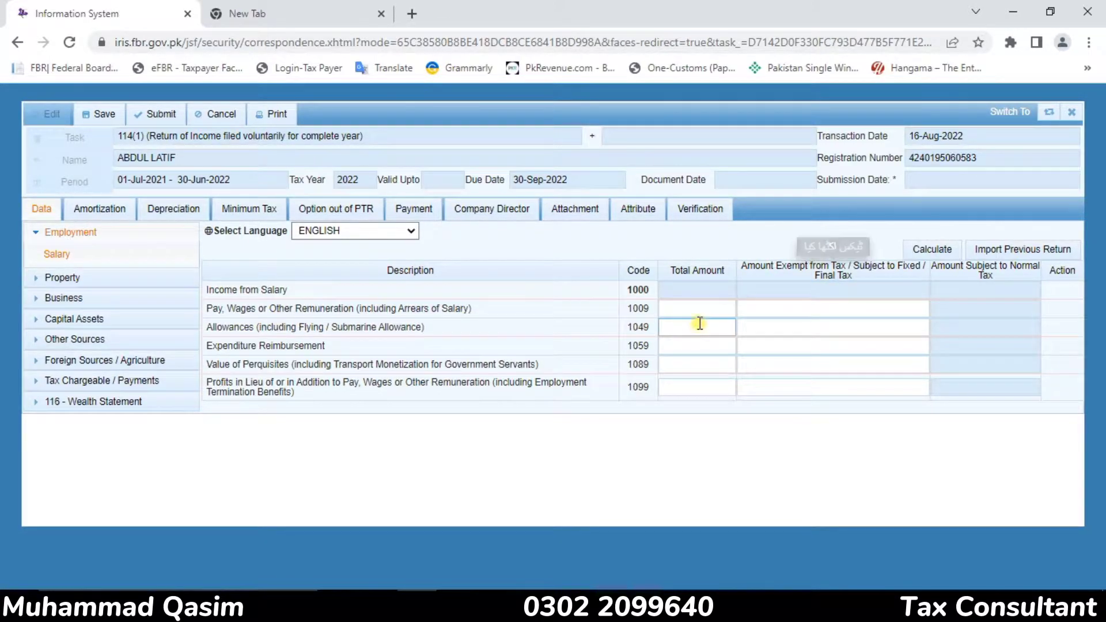
click(698, 308)
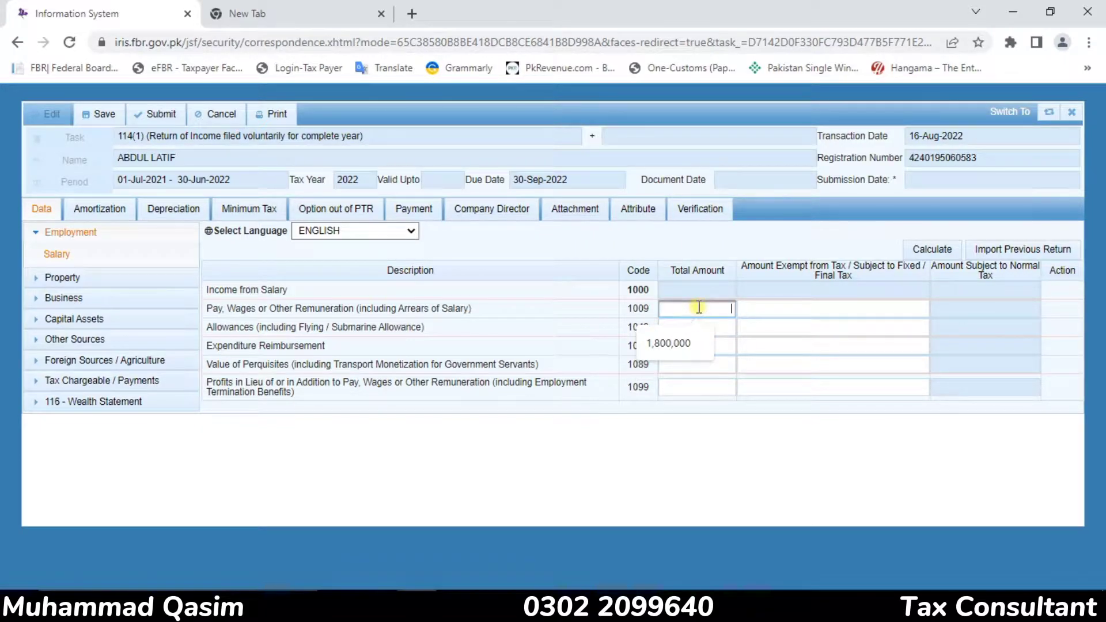
text(1500000)
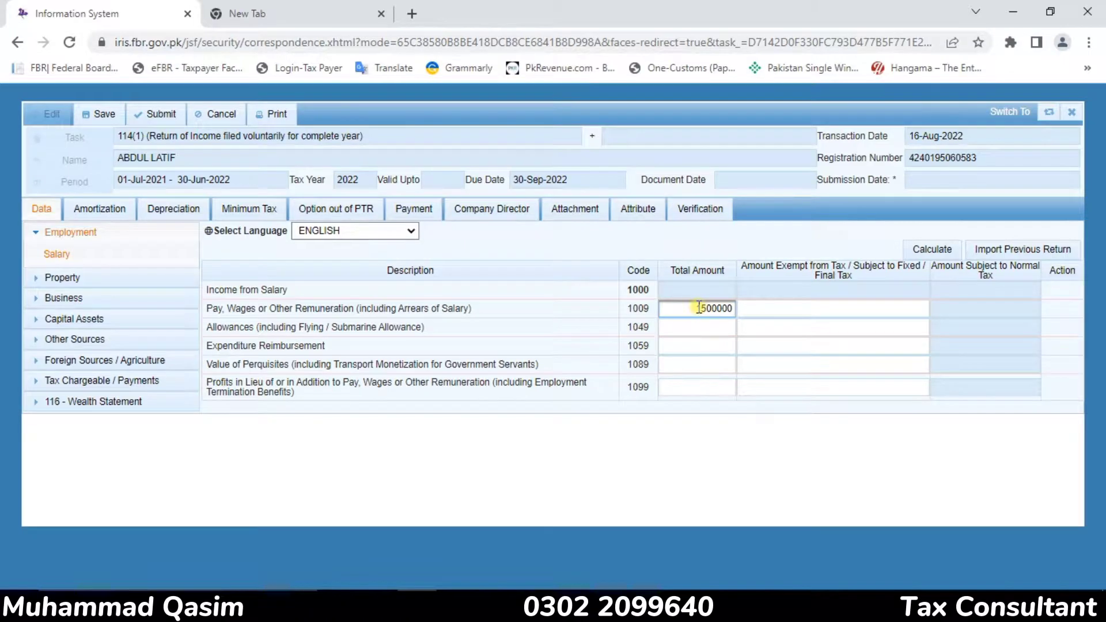
click(689, 467)
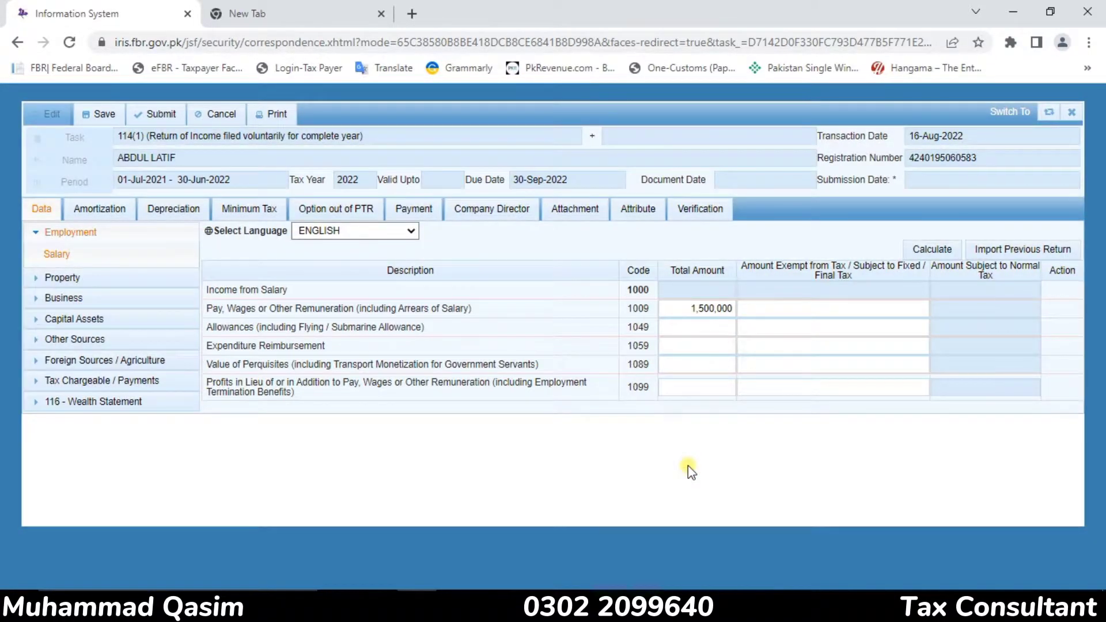
click(691, 326)
click(948, 252)
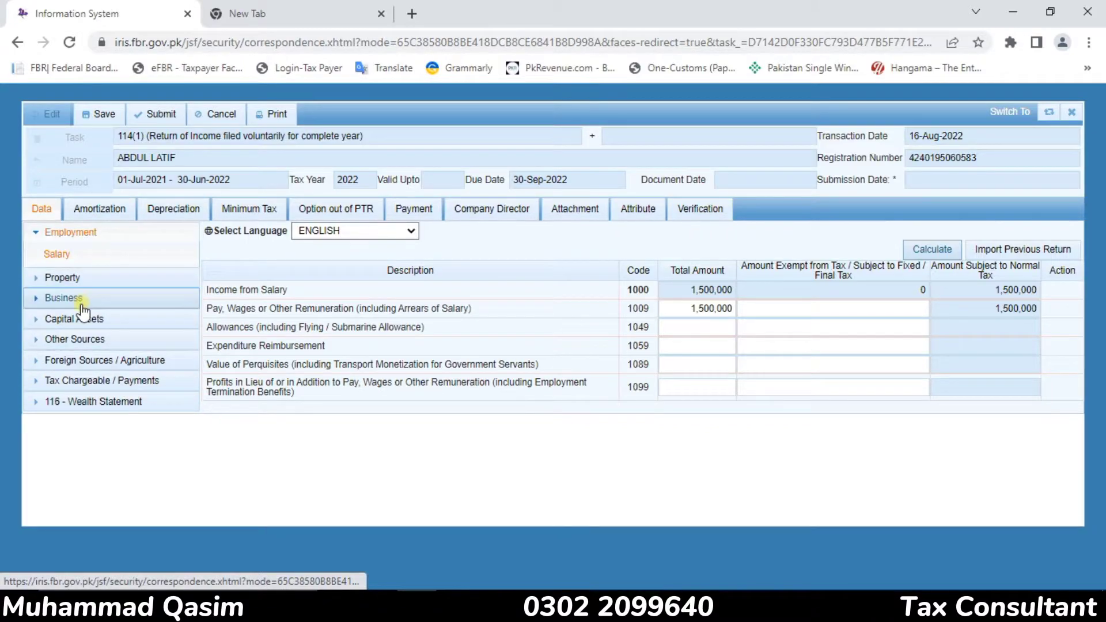
Open the Computations under Tax Chargeable / Payments and examine the tax chargeable on the salary
click(60, 383)
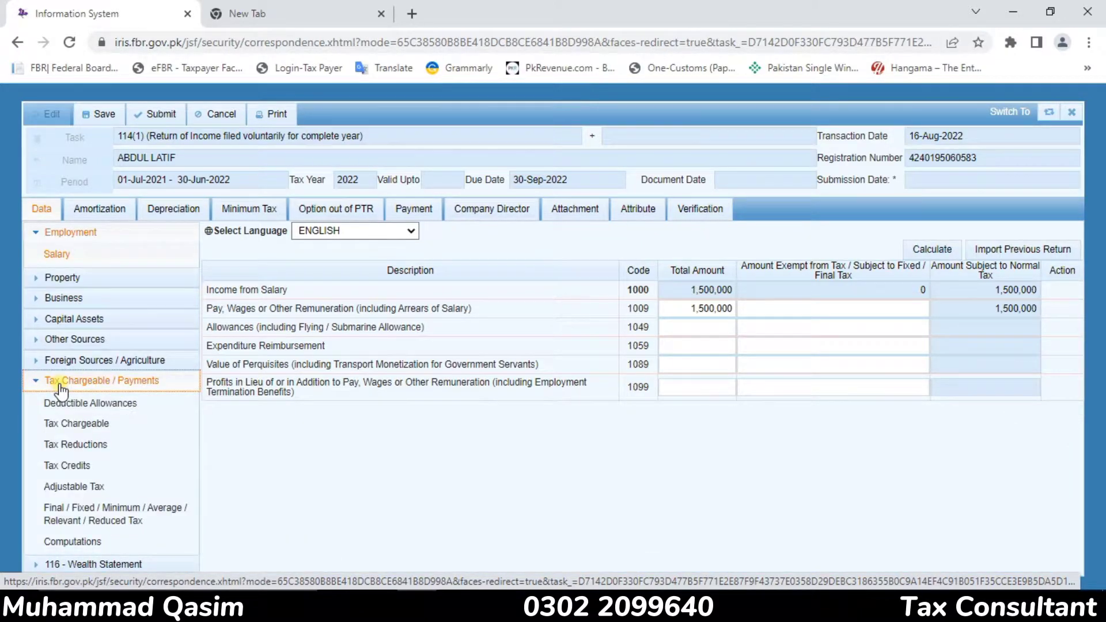
click(48, 544)
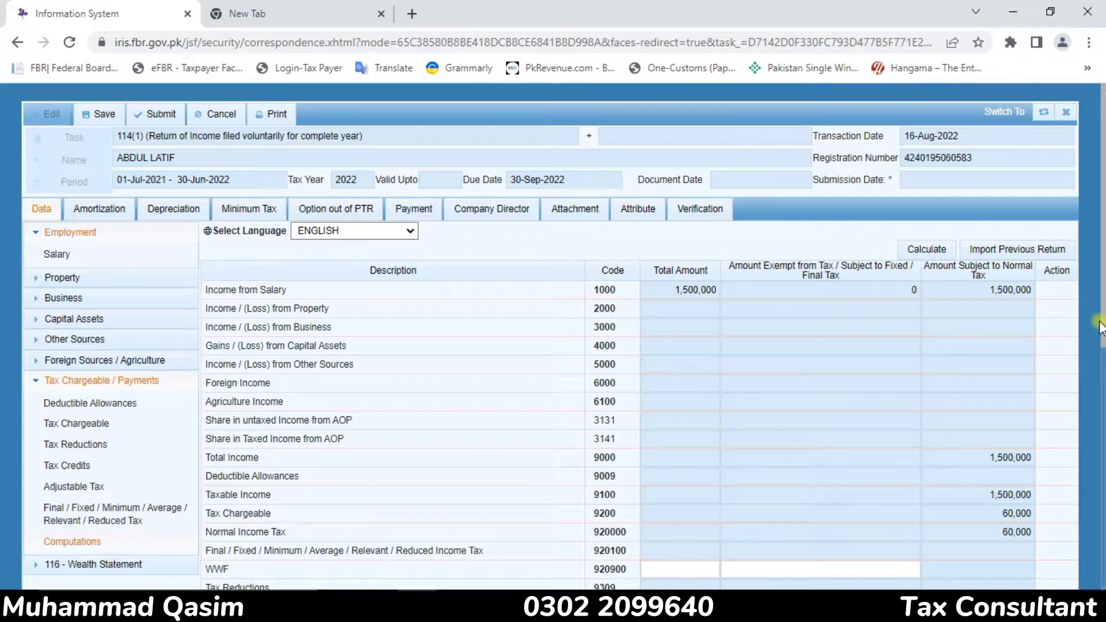
drag(1102, 319, 1102, 398)
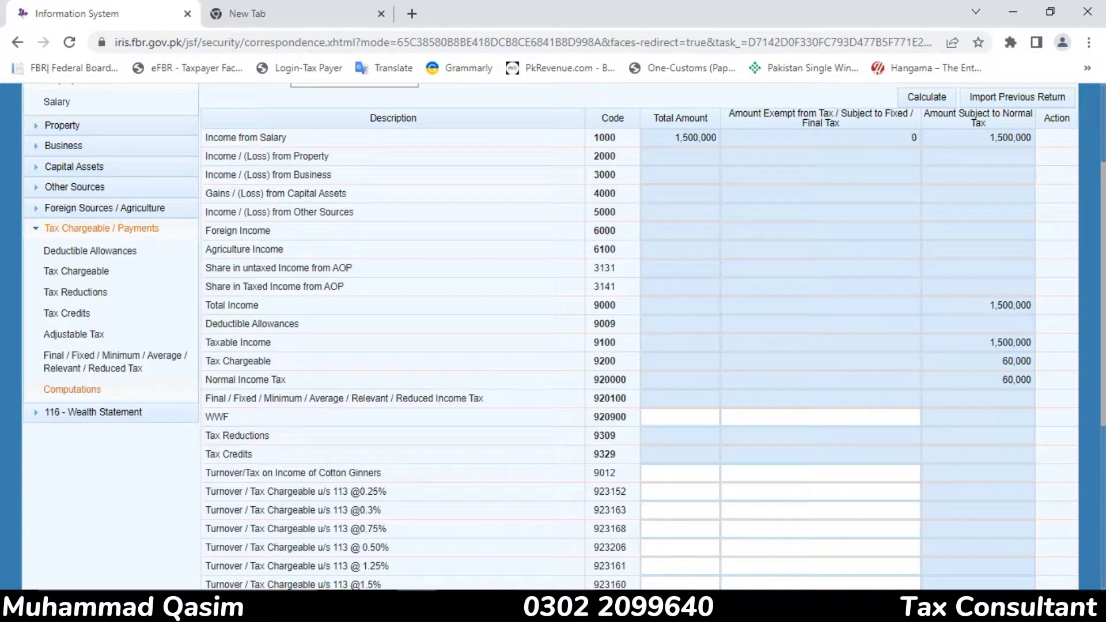
Work out 25 percent of the tax in Calculator as 60000*25/100 and close Calculator
click(417, 605)
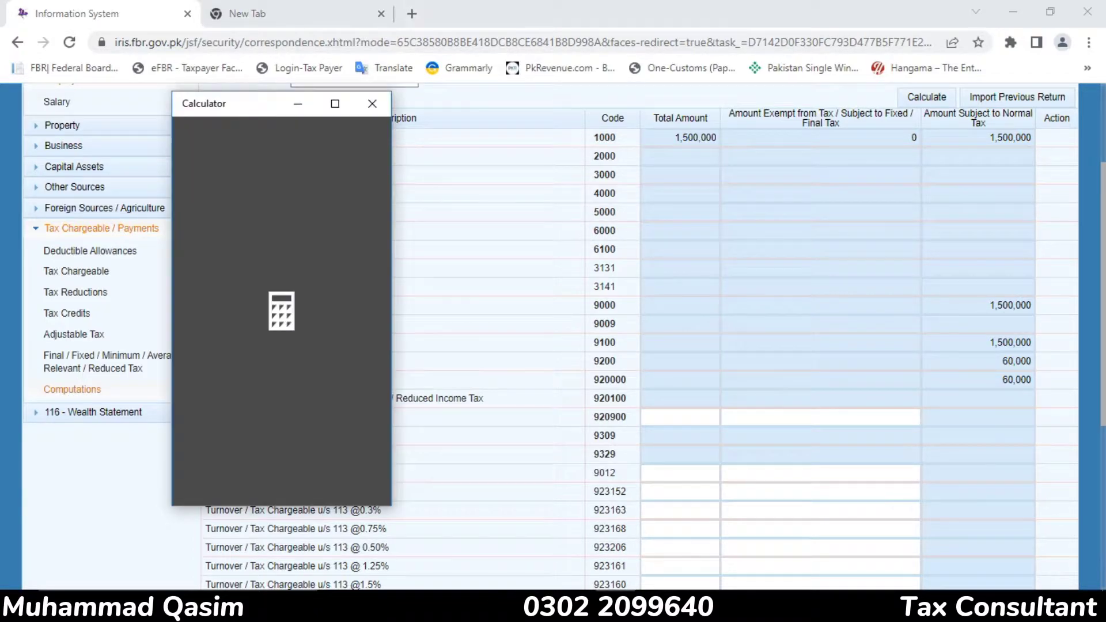
text(600)
text(000)
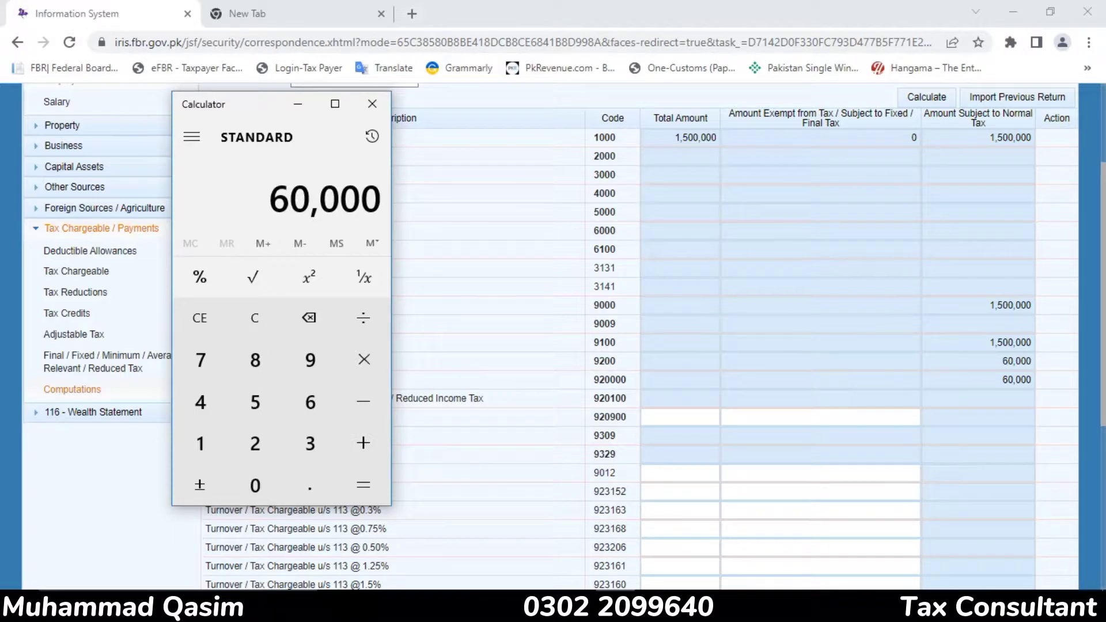
text(*25/100)
key(Return)
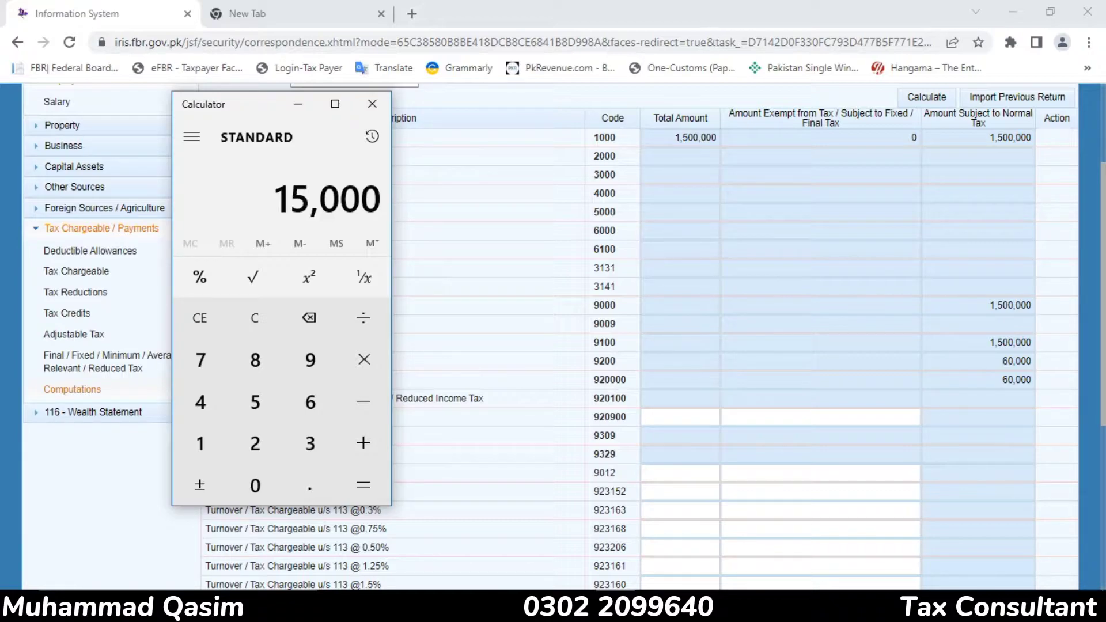
click(371, 104)
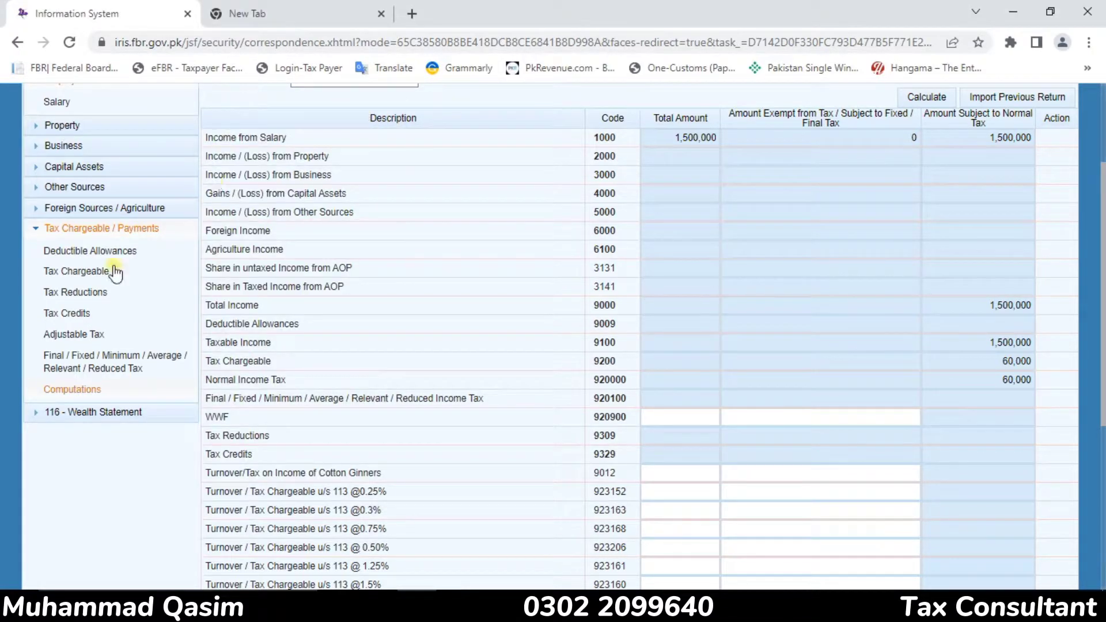
Under Adjustable Tax, enter 45,000 as tax deducted on Salary of Employees u/s 149 and recalculate
click(95, 336)
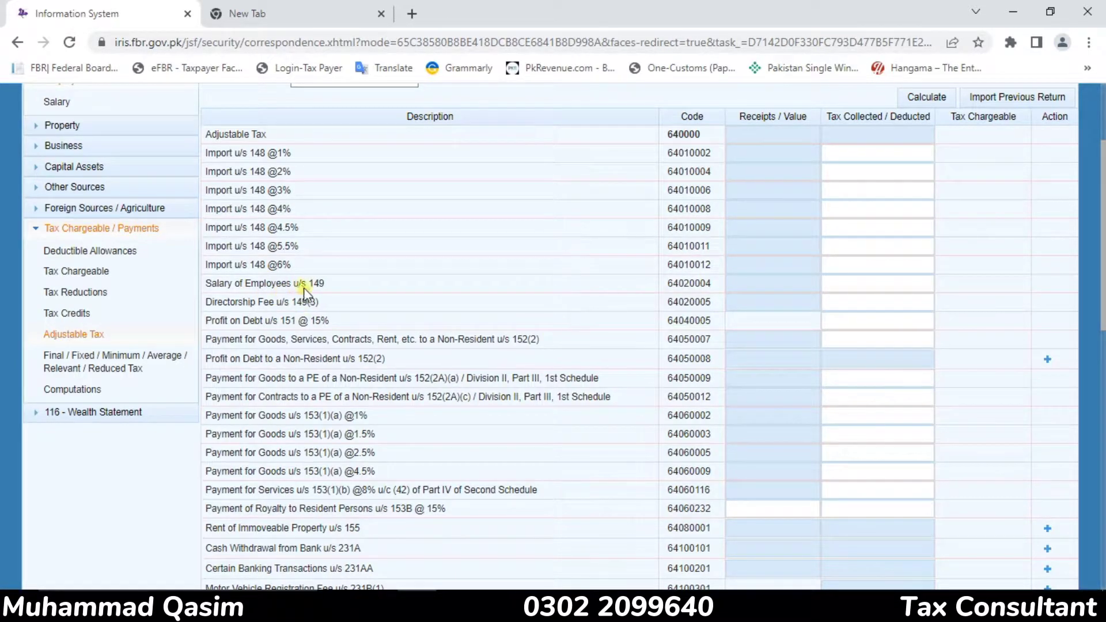
click(856, 281)
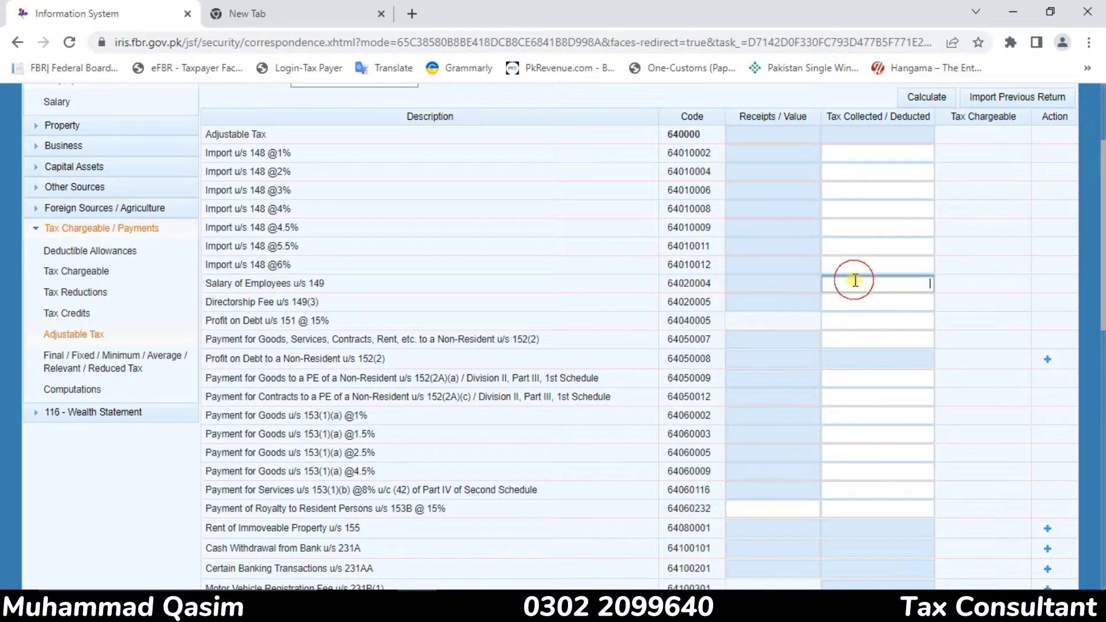
text(45000)
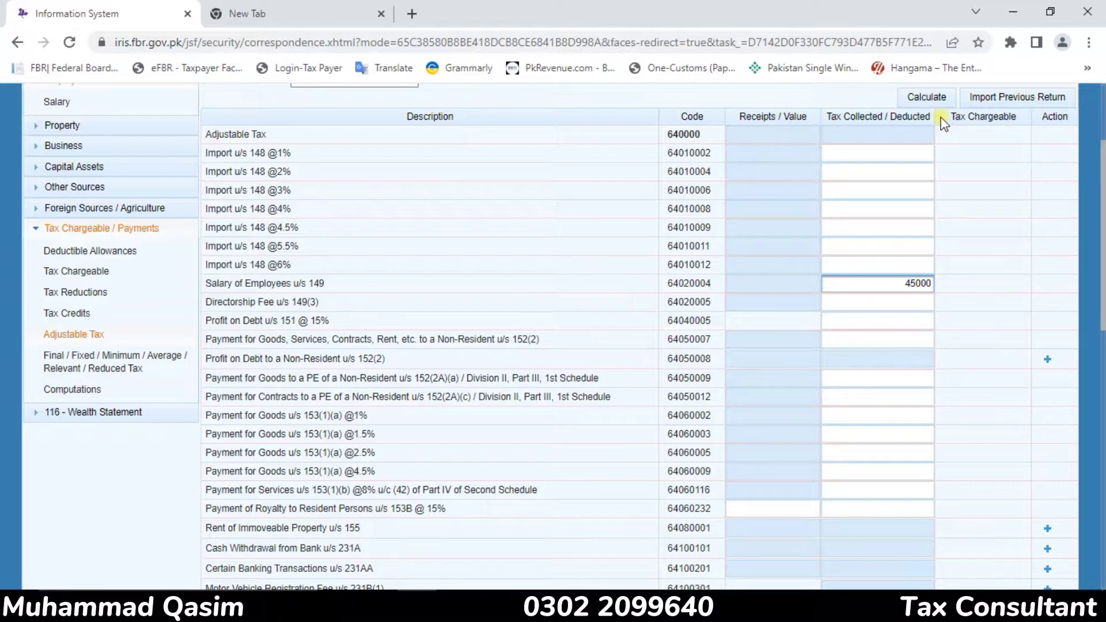
click(935, 102)
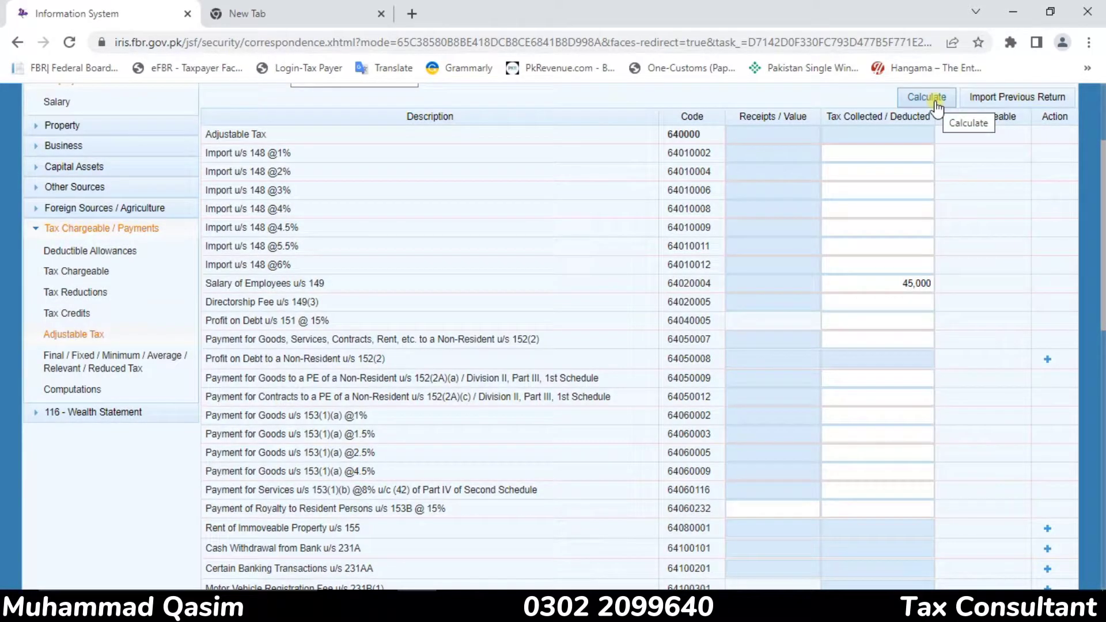
click(934, 102)
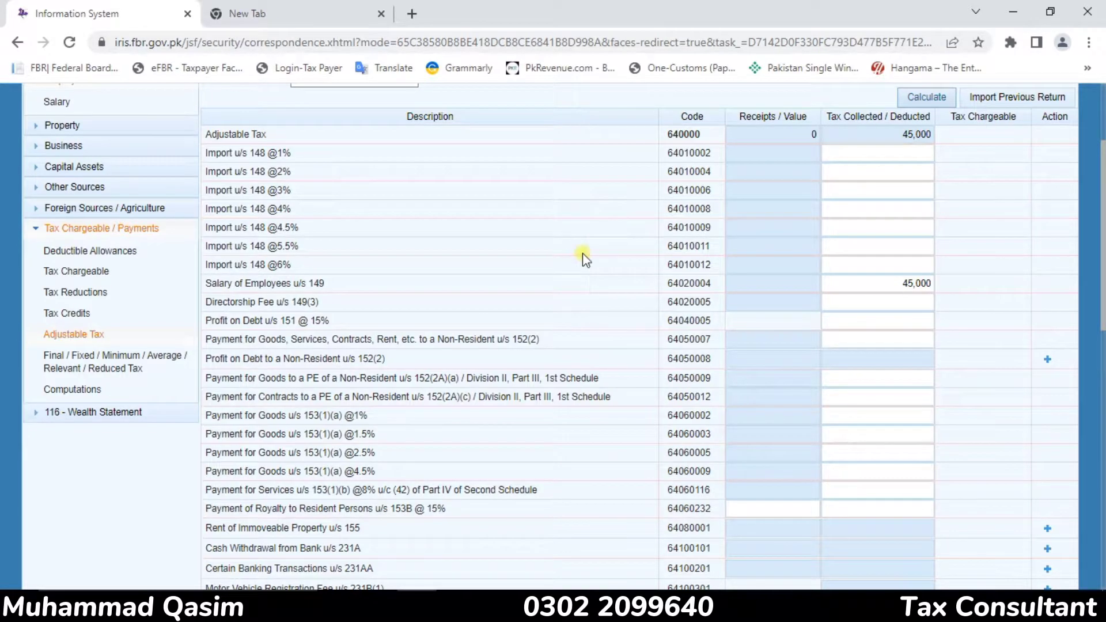
Under Tax Reductions, enter 15,000 as the reduction for Full Time Teacher / Researcher (code 9302) and recalculate
click(80, 294)
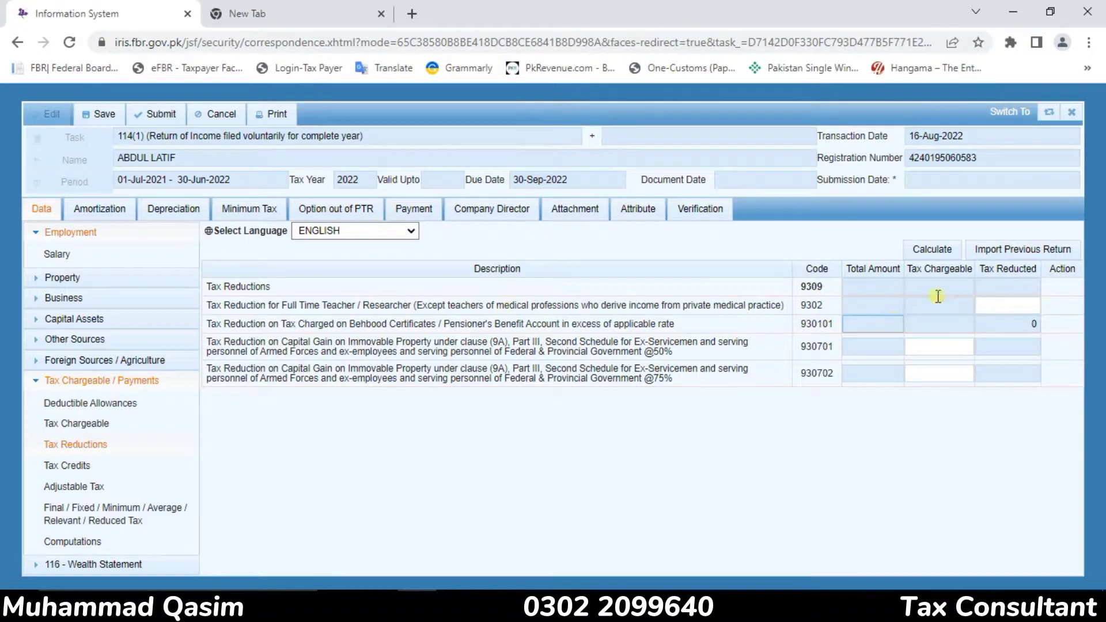
click(1014, 298)
text(25000)
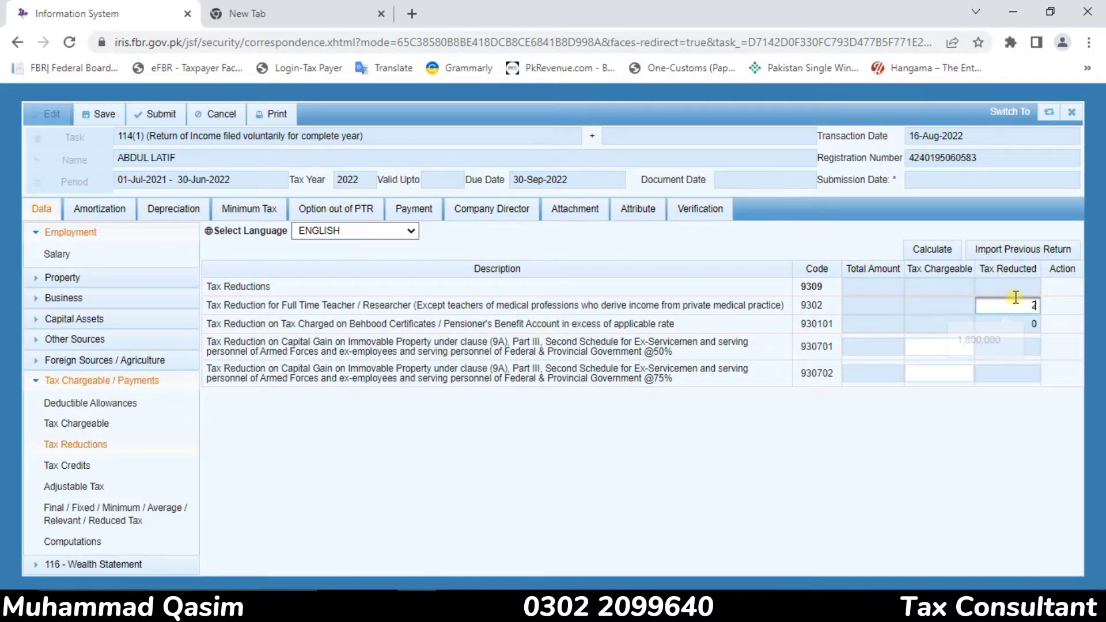
key(BackSpace)
key(BackSpace)
key(BackSpace)
key(BackSpace)
key(BackSpace)
text(15000)
click(937, 253)
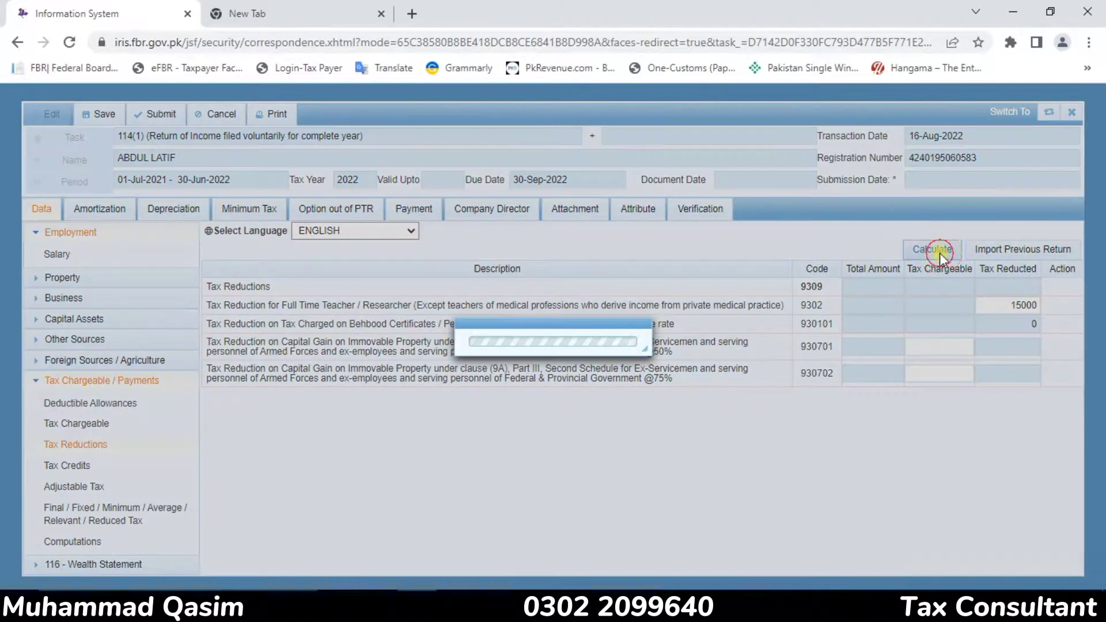
click(940, 253)
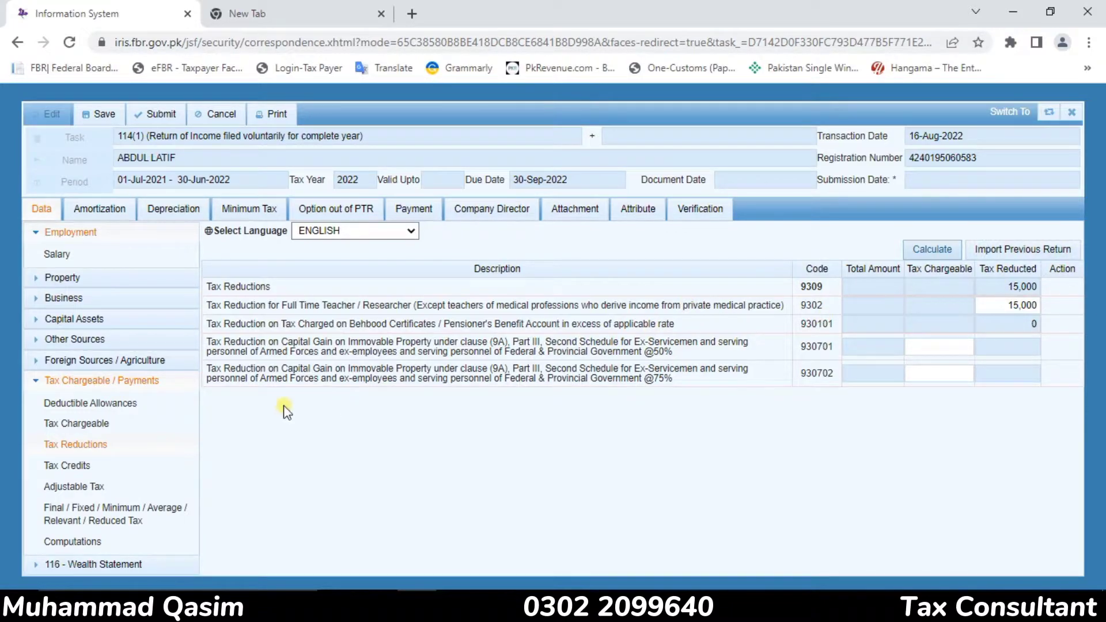
Review the Computations for the tax chargeable, tax reductions, withholding tax, and admitted or refundable income tax
click(114, 544)
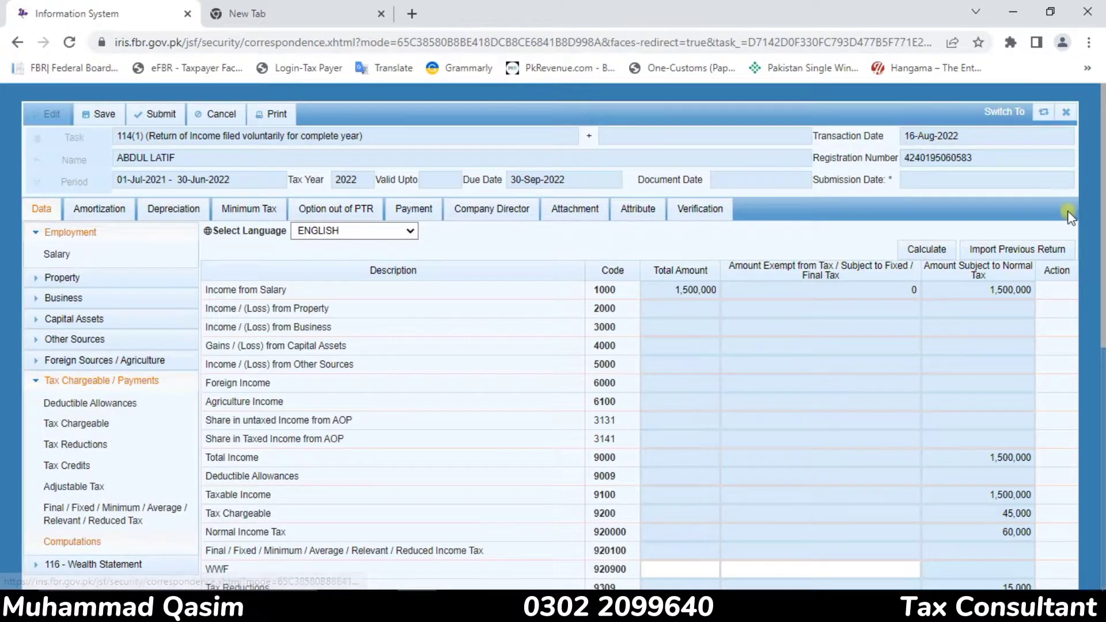
click(1101, 212)
drag(1102, 211, 1102, 502)
scroll(1064, 386, up, 2)
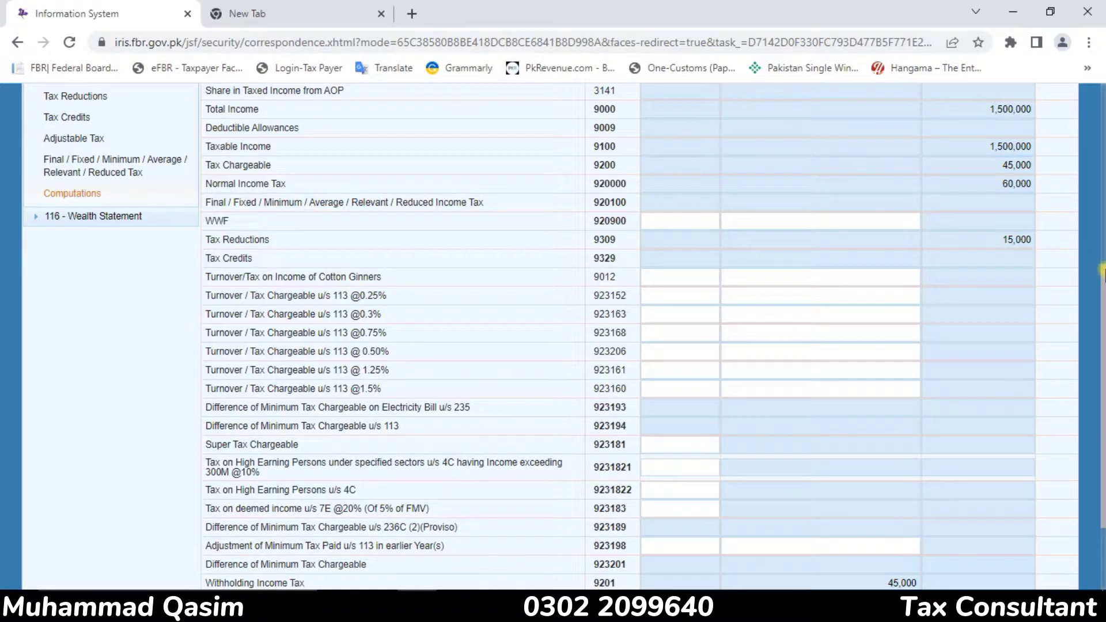
scroll(723, 457, down, 2)
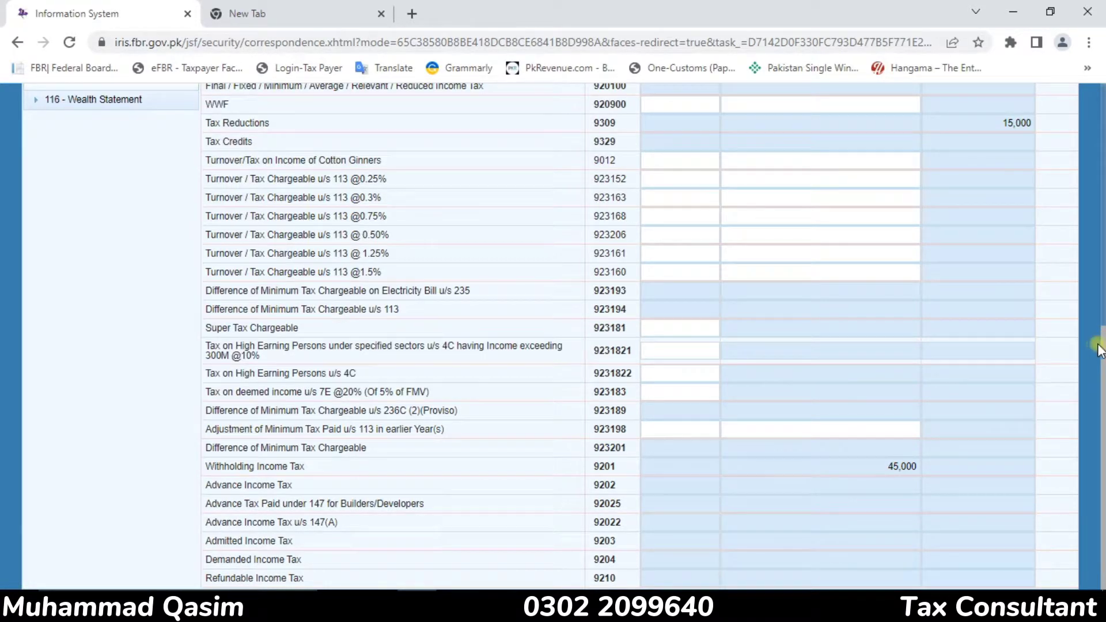
scroll(1084, 307, up, 1)
scroll(1083, 307, up, 7)
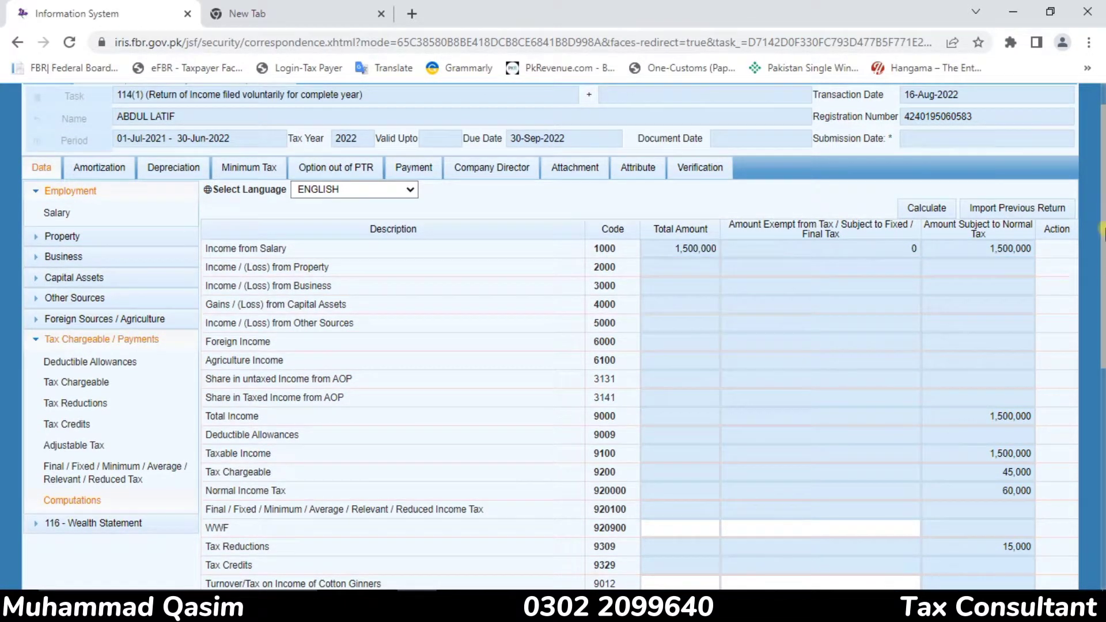
scroll(1101, 202, down, 6)
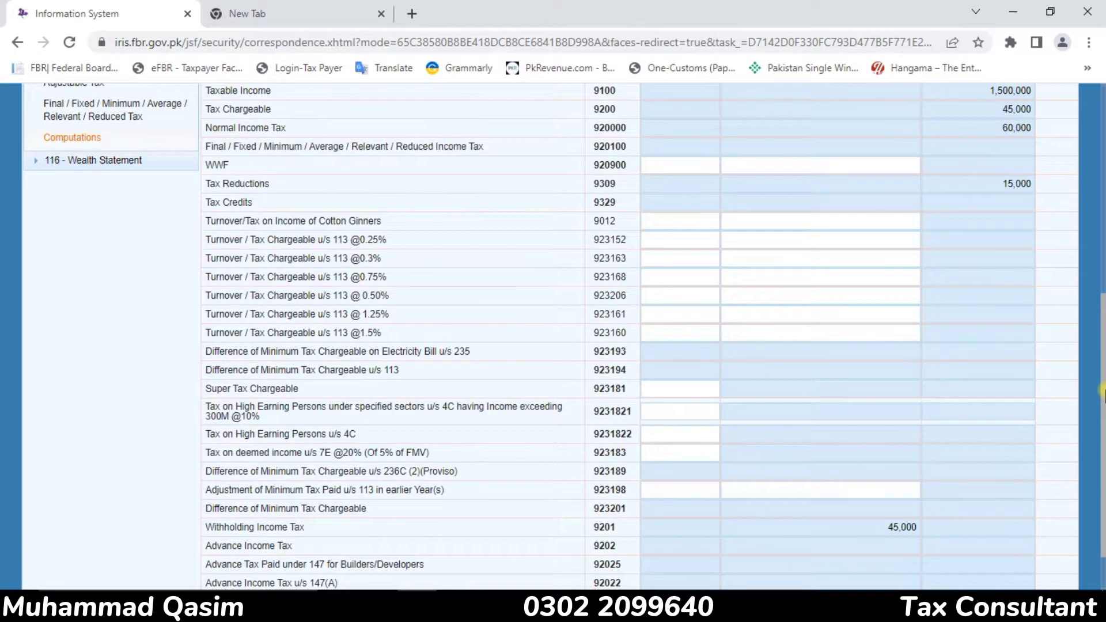
scroll(1052, 227, up, 5)
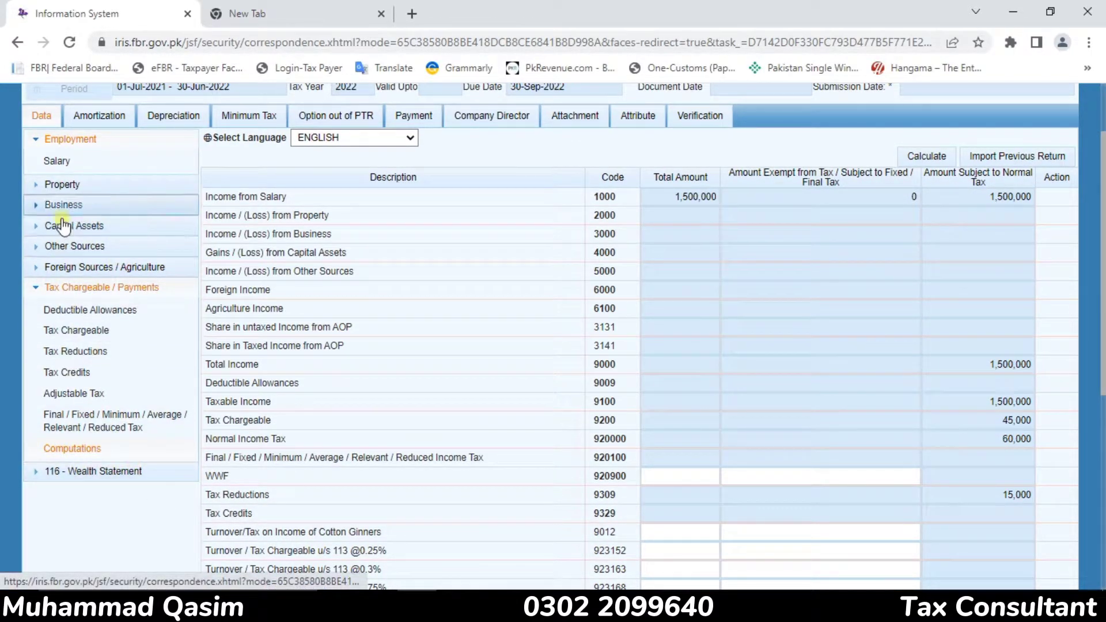
In the wealth statement's Personal Expenses, enter 780,310 for Other Personal / Household Expenses (code 7087) and calculate the total
click(66, 477)
click(91, 493)
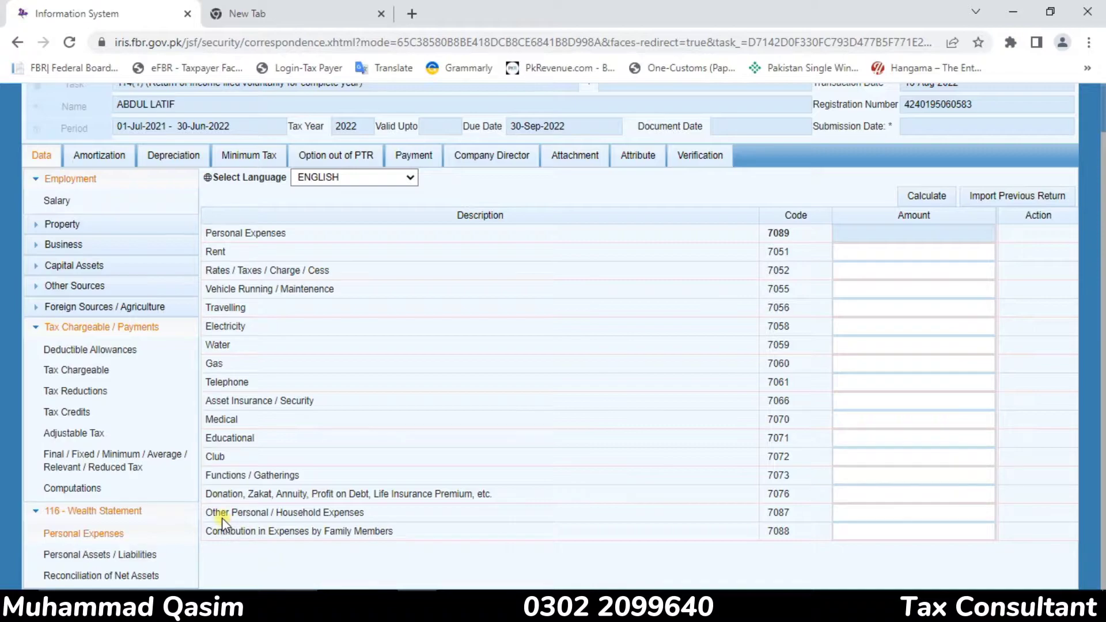
drag(212, 512, 366, 514)
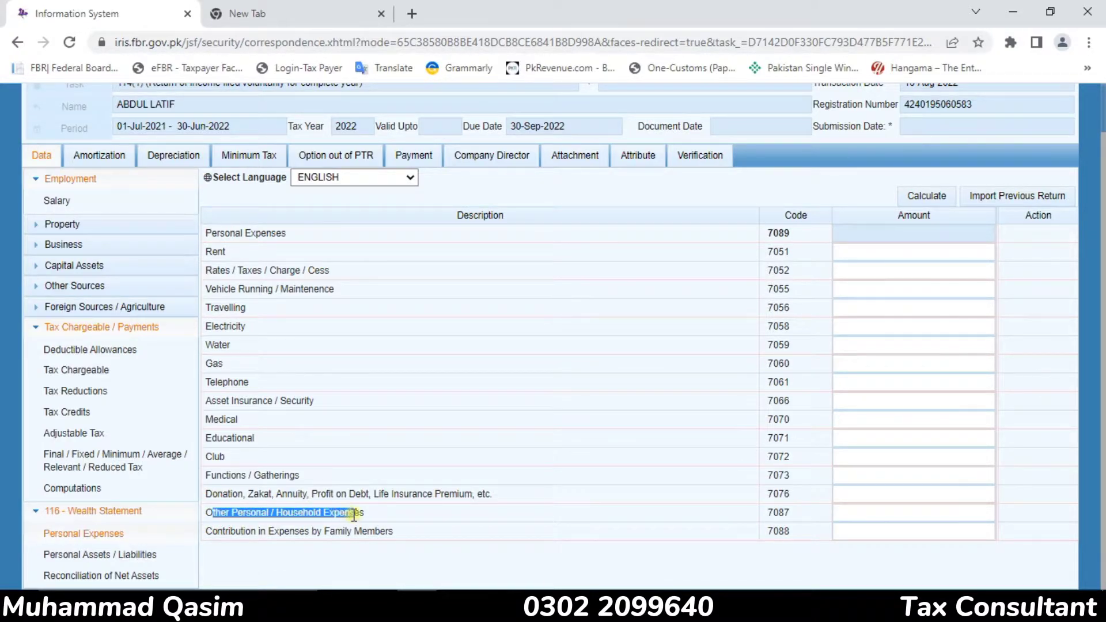
right_click(334, 334)
click(248, 310)
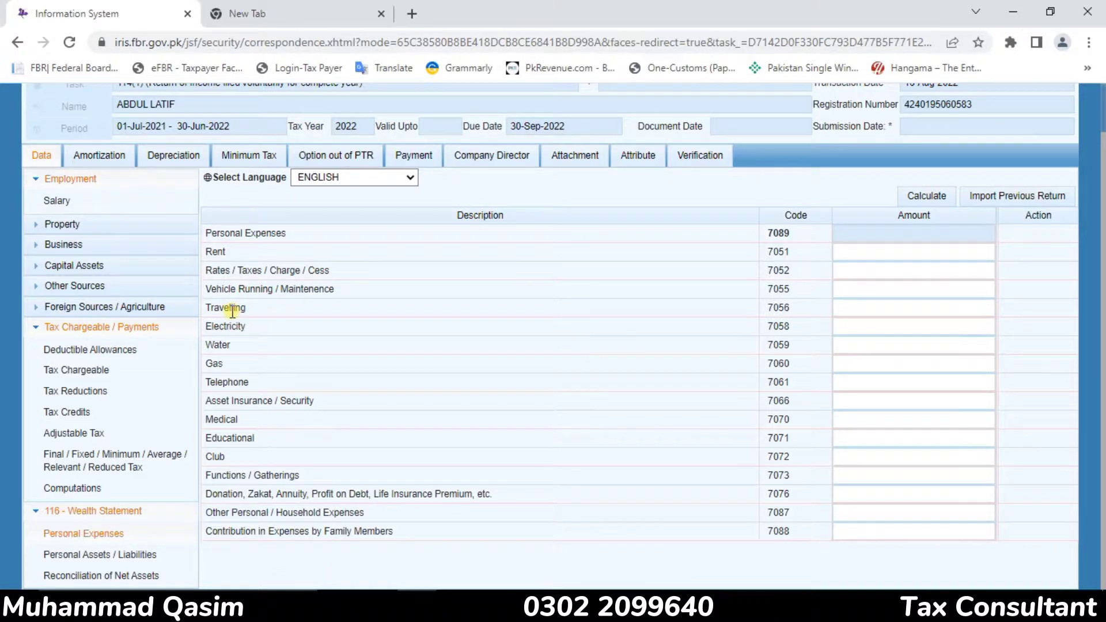
click(957, 393)
click(873, 508)
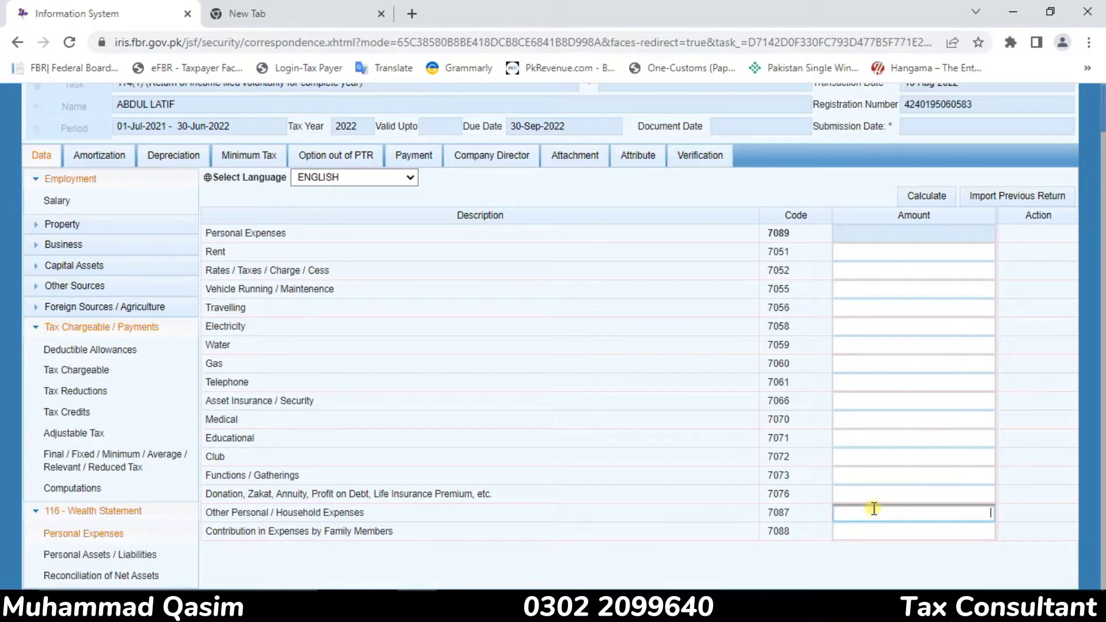
text(780310)
click(923, 197)
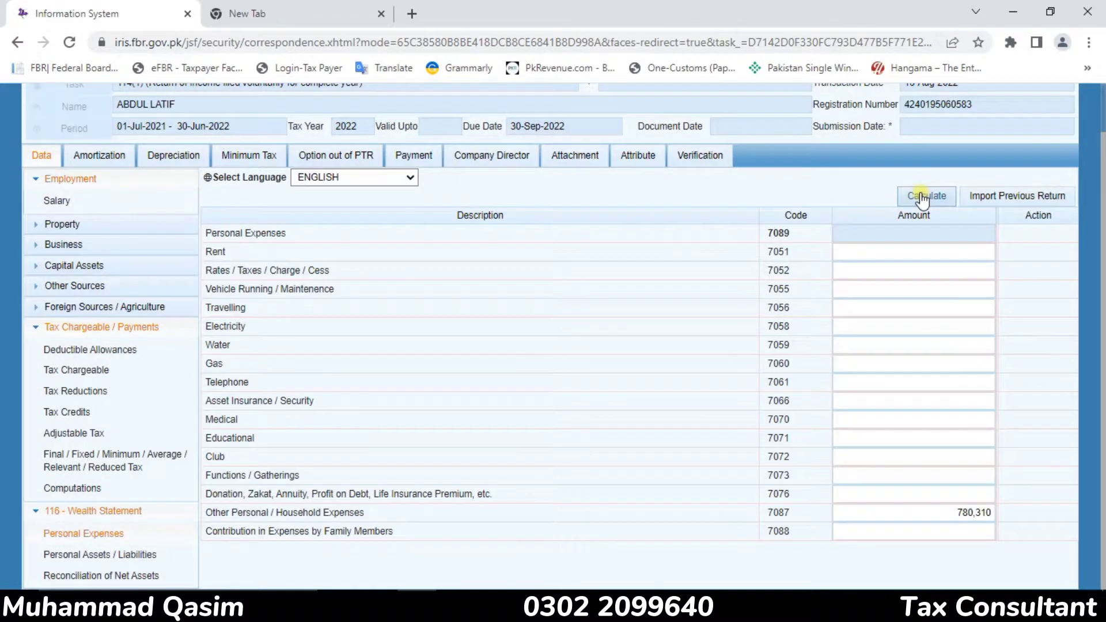
click(922, 194)
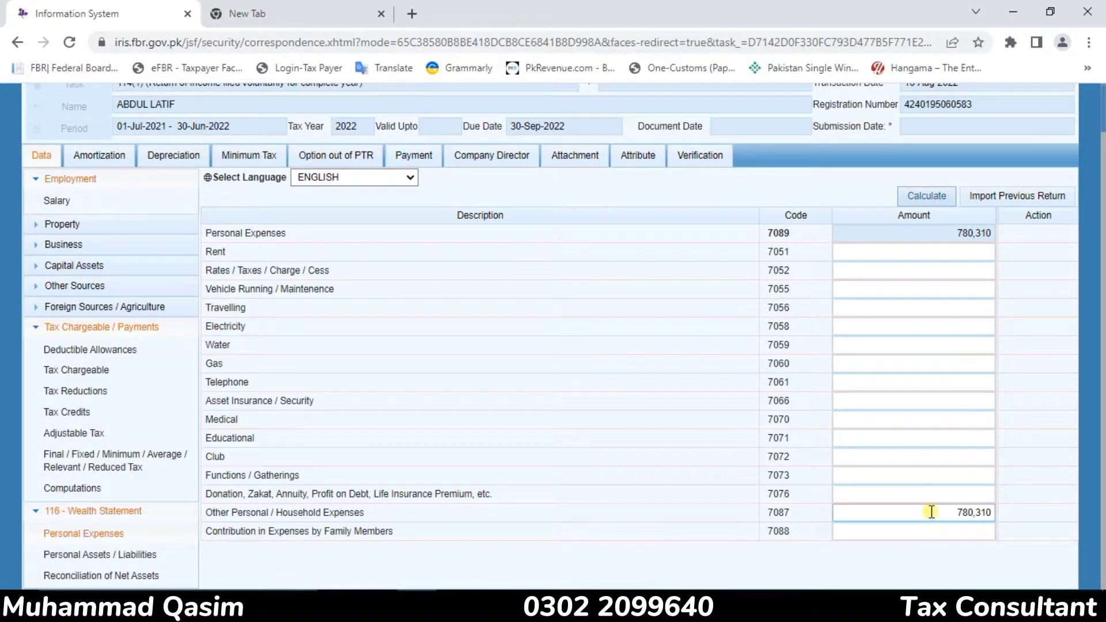
In Personal Assets / Liabilities, add a Commercial, Industrial, Residential Property entry (code 7002) with the house's address, area and city
click(75, 555)
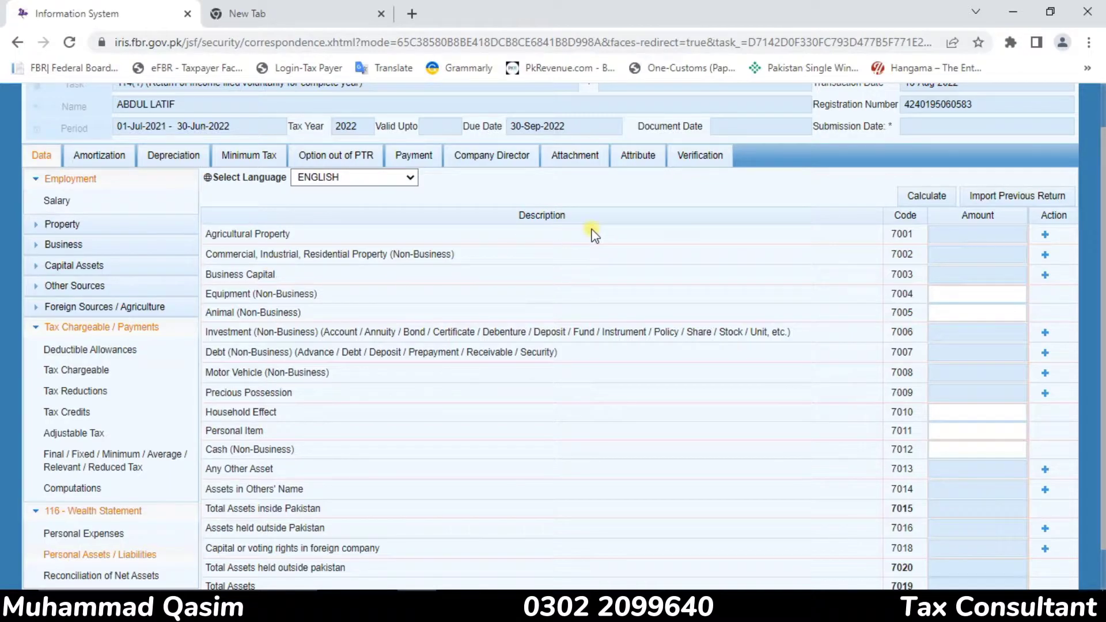
click(1045, 255)
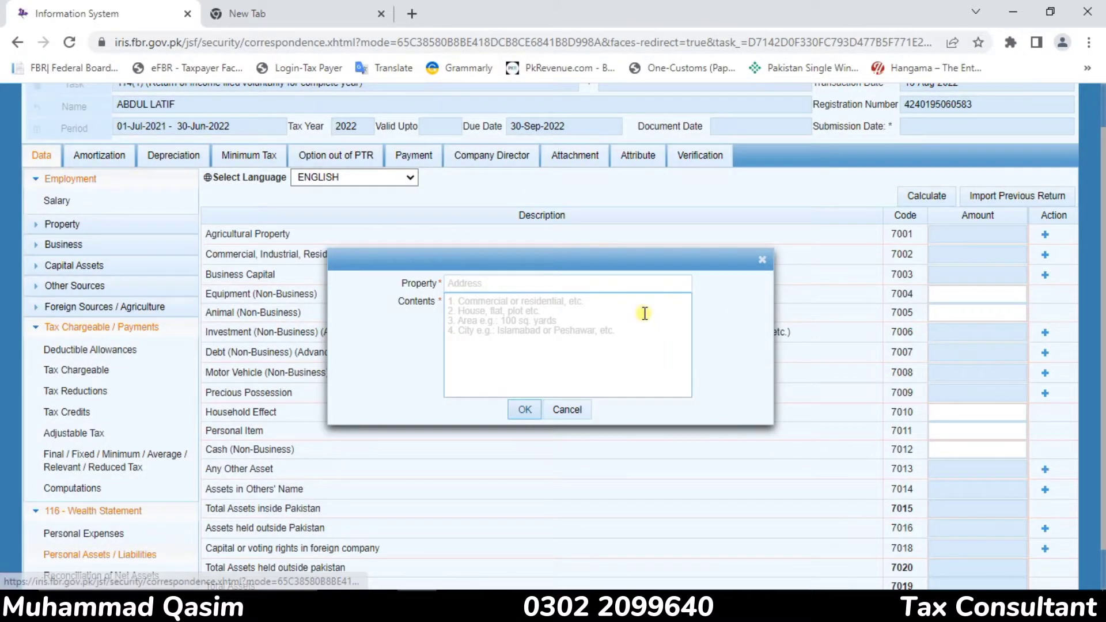
click(502, 289)
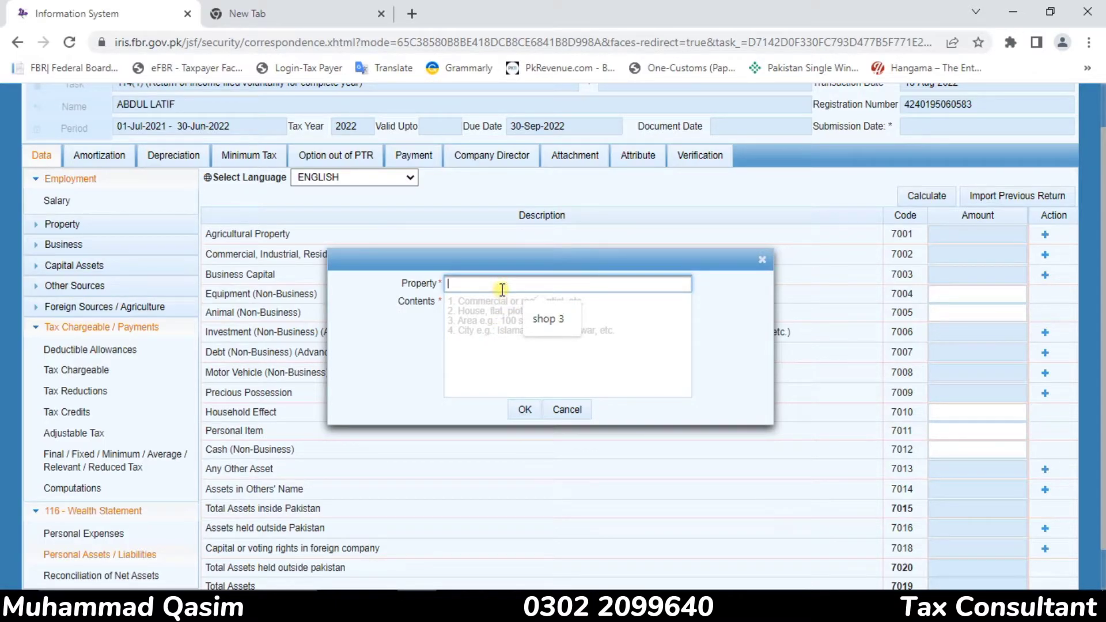
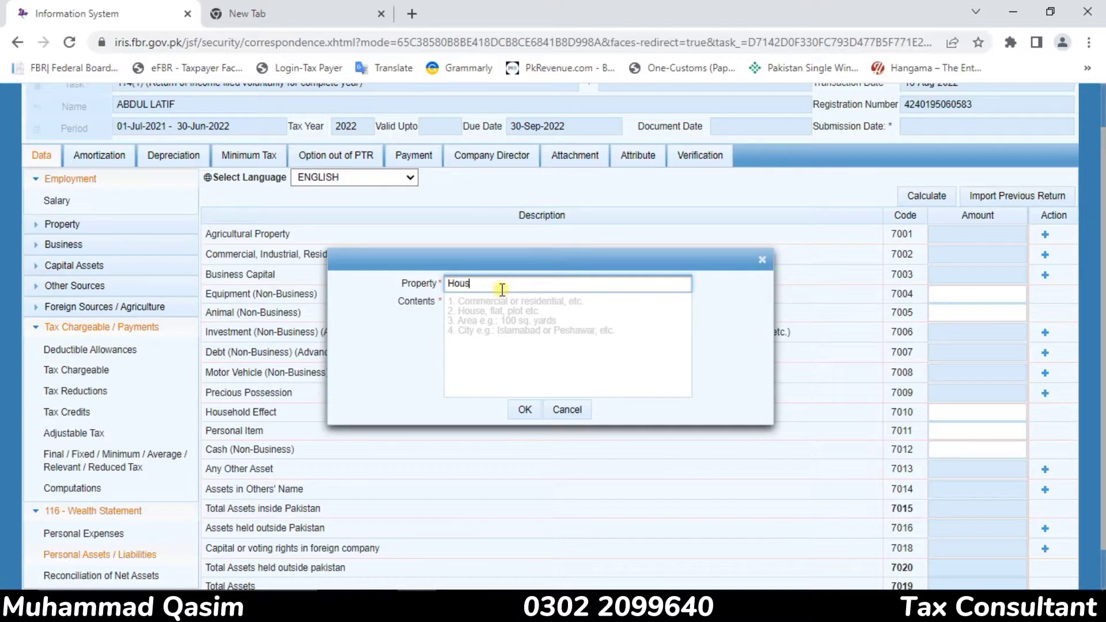
click(483, 312)
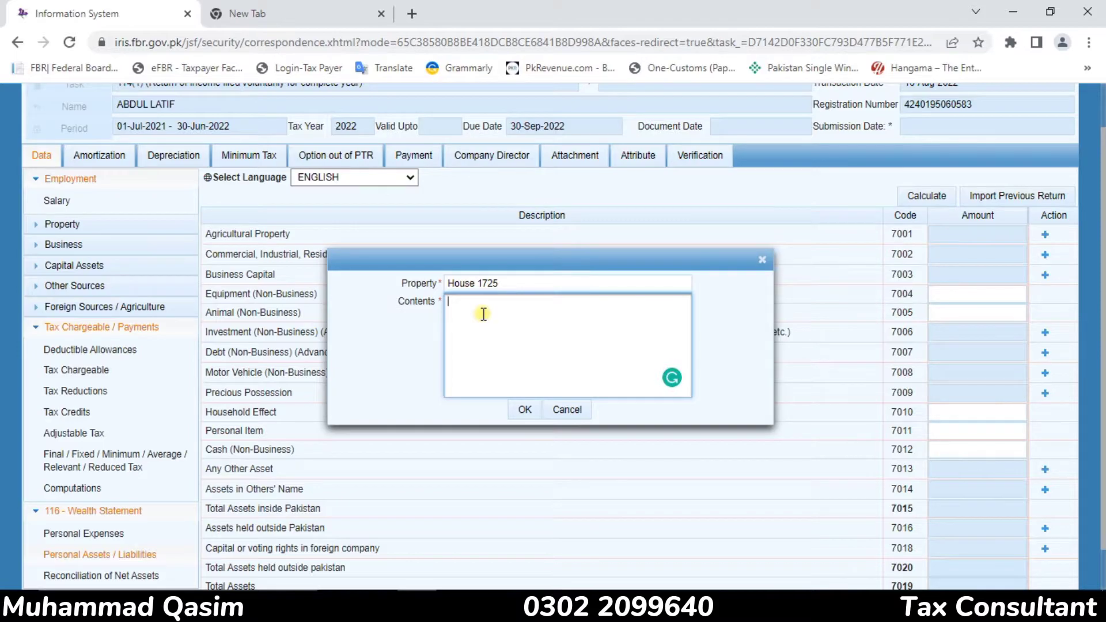
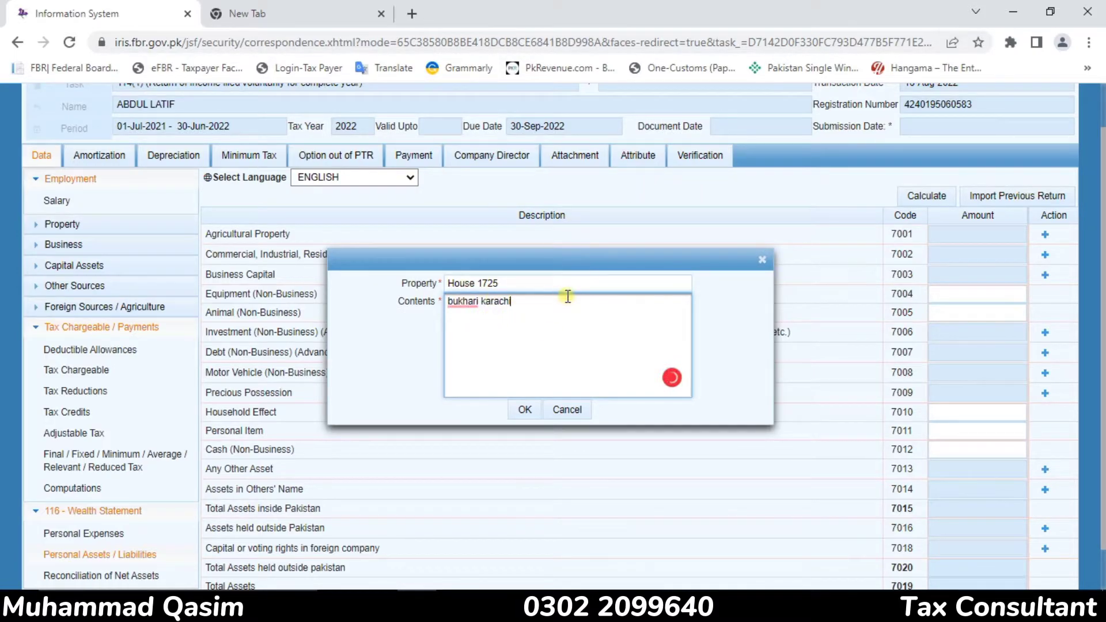
click(527, 407)
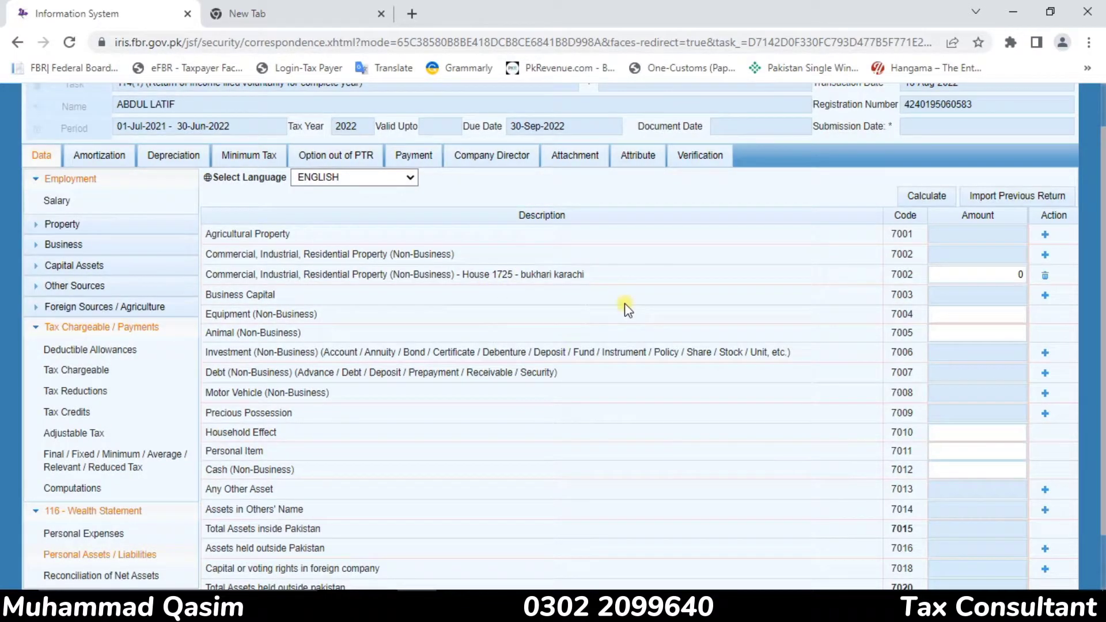
Enter 2,500,000 as the amount of the newly added house property and calculate the totals
click(993, 280)
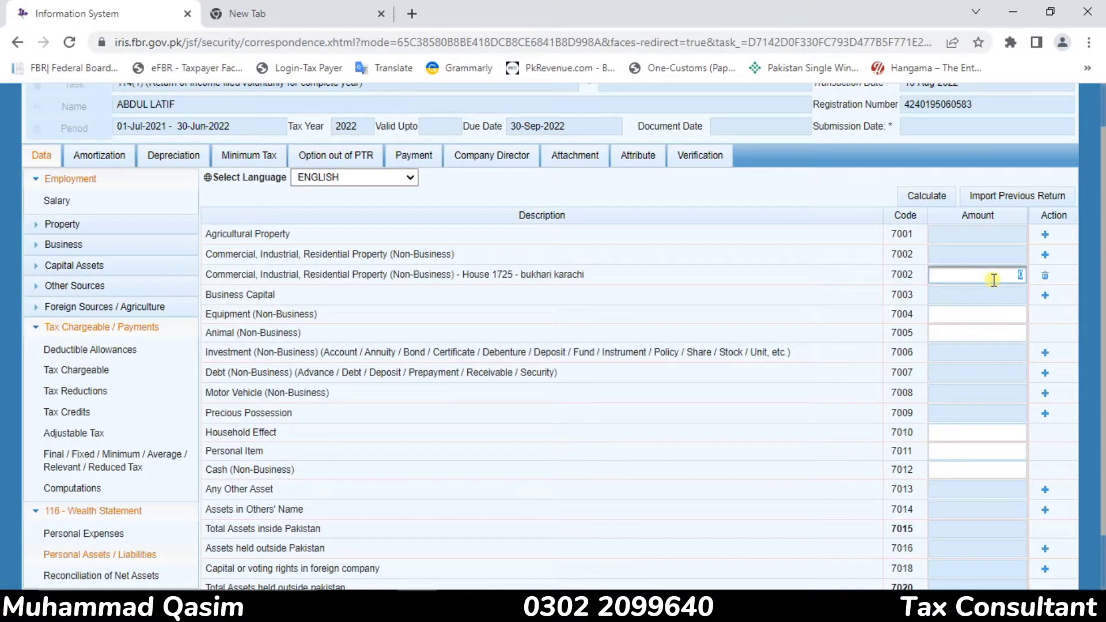
text(2500000)
click(839, 293)
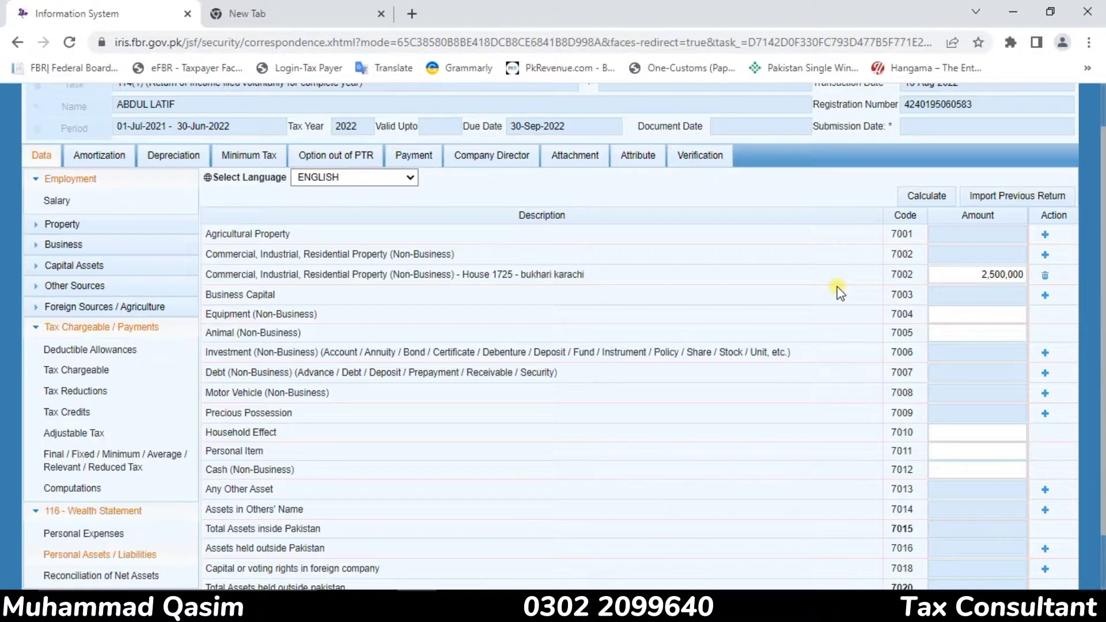
click(974, 295)
click(937, 197)
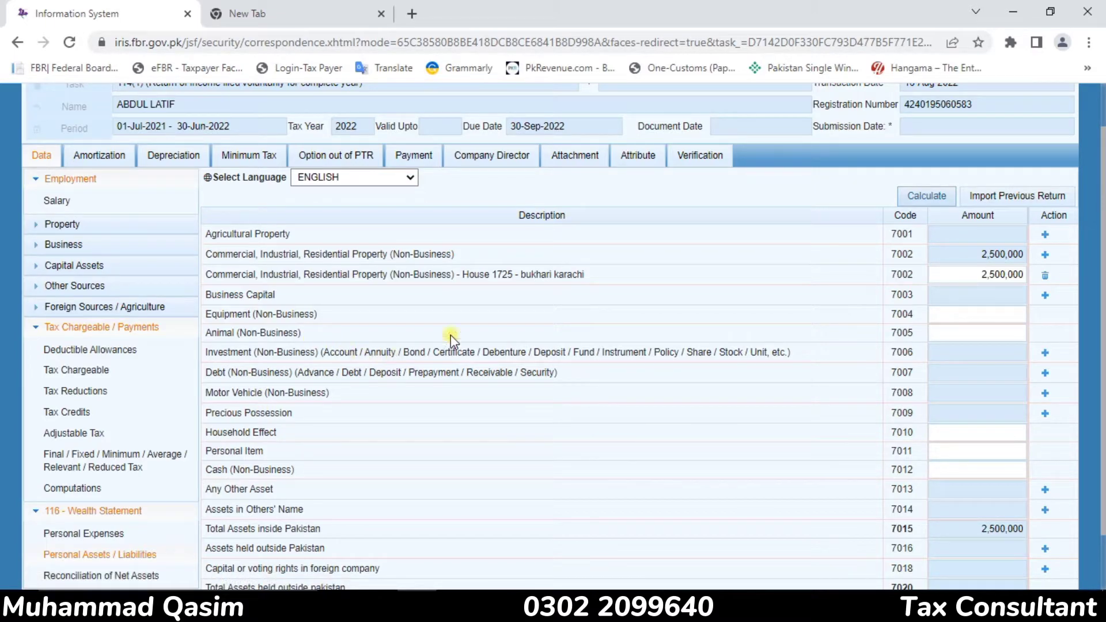
Start an Investment (Non-Business) entry under code 7006 with mbl as the investment and Balance as its contents
click(1044, 354)
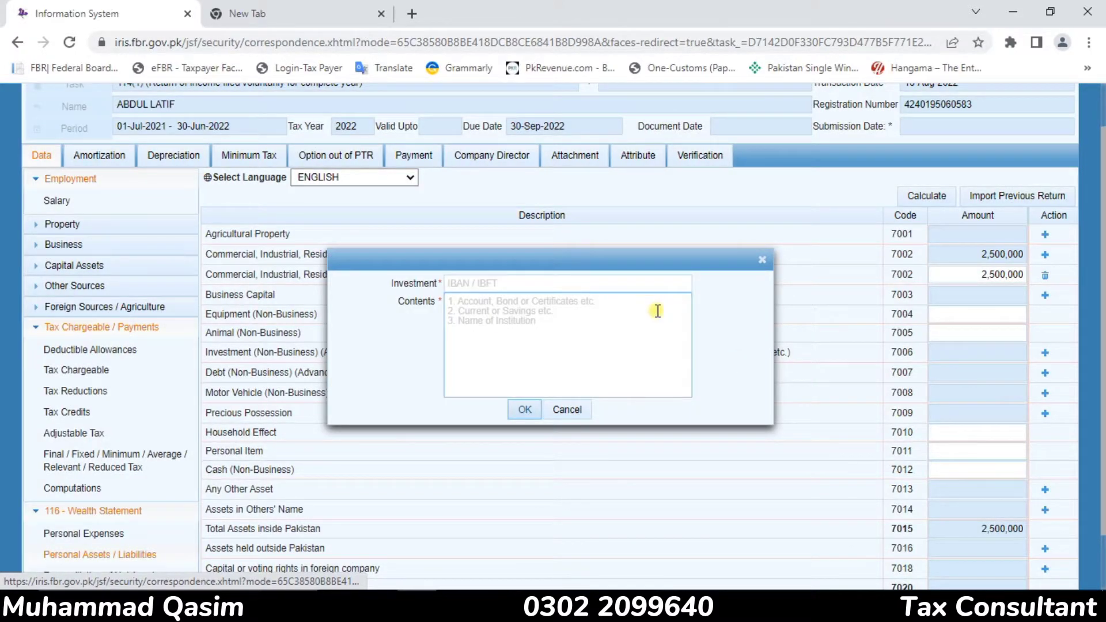
click(634, 284)
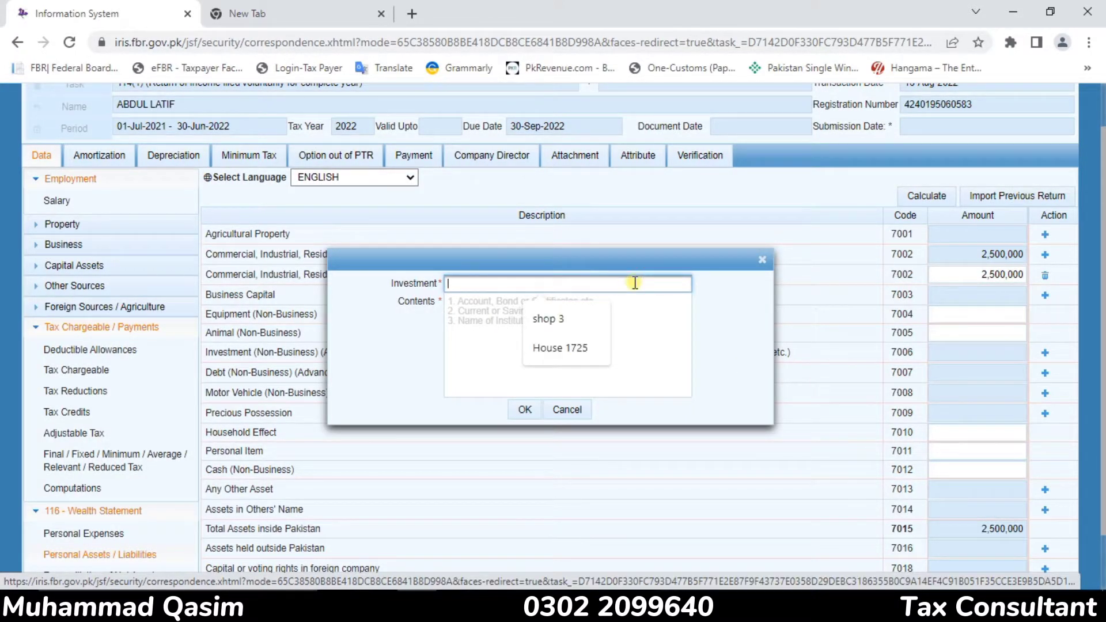
text(mbl)
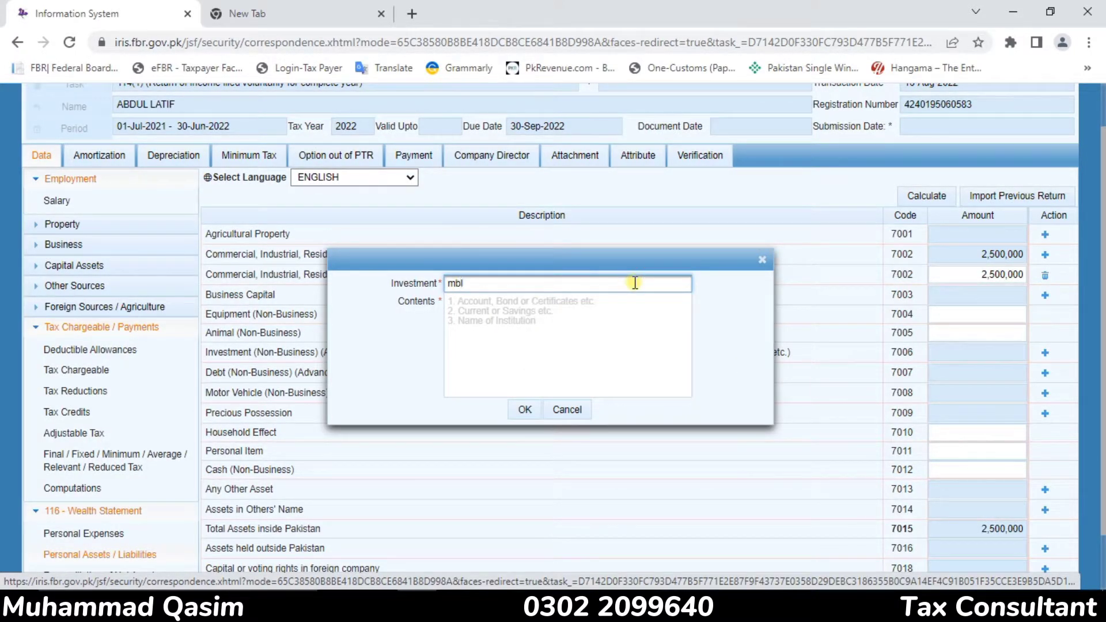
click(517, 304)
text(bal)
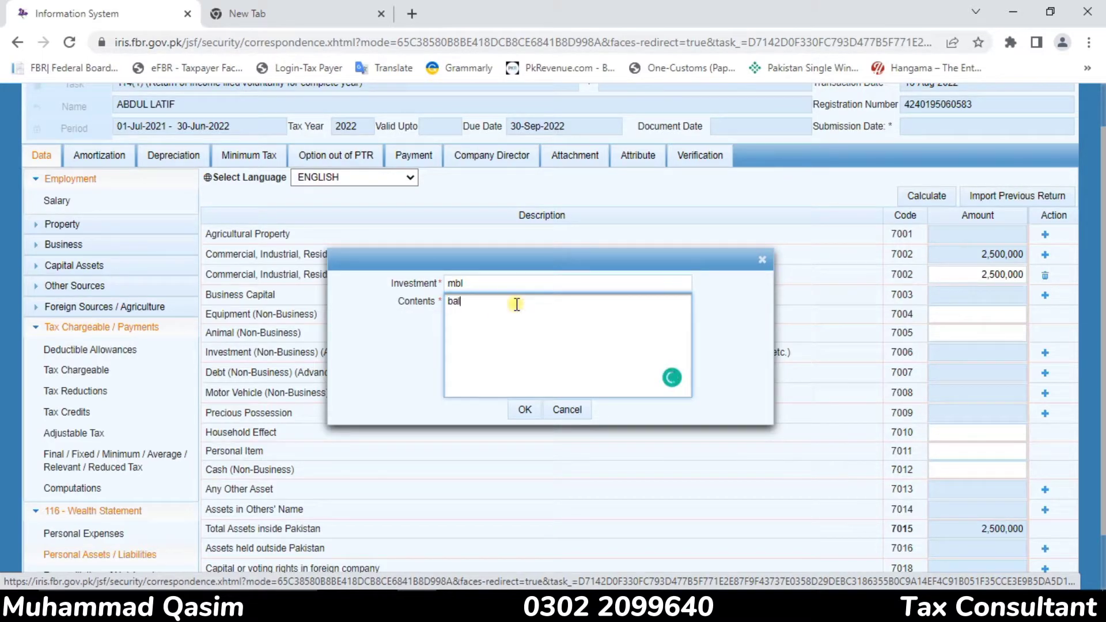
text(ac)
key(BackSpace)
key(BackSpace)
key(BackSpace)
key(BackSpace)
key(BackSpace)
text(BAlance)
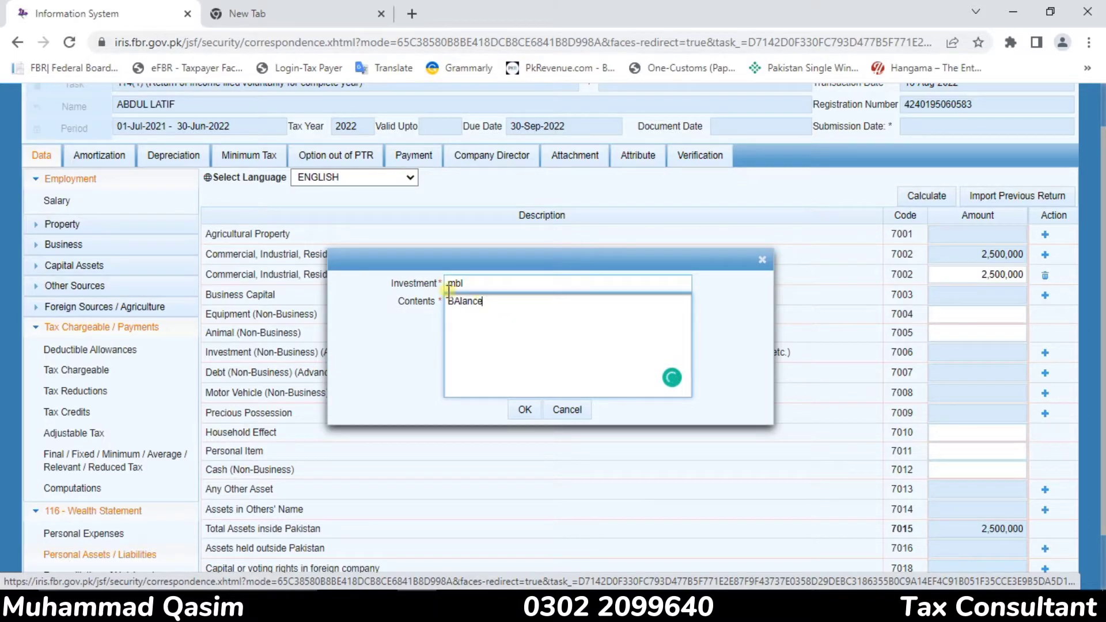
key(BackSpace)
key(BackSpace)
key(BackSpace)
Replace the investment name with MBL in capitals and save the entry
key(BackSpace)
key(BackSpace)
key(BackSpace)
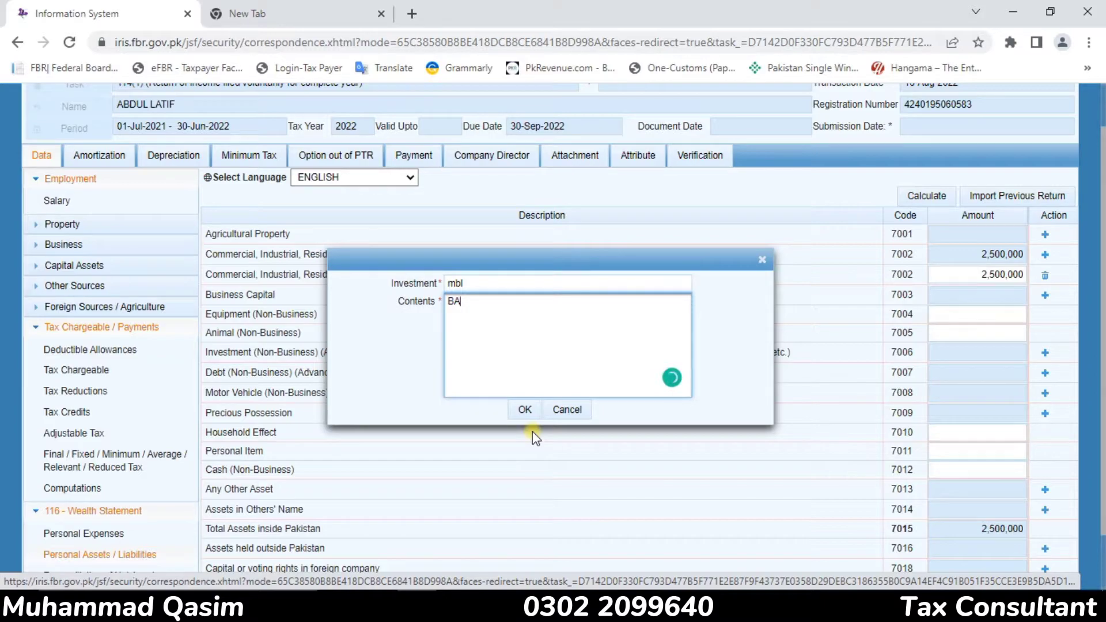
text(alance)
double_click(519, 280)
text(m)
key(BackSpace)
text(MBL)
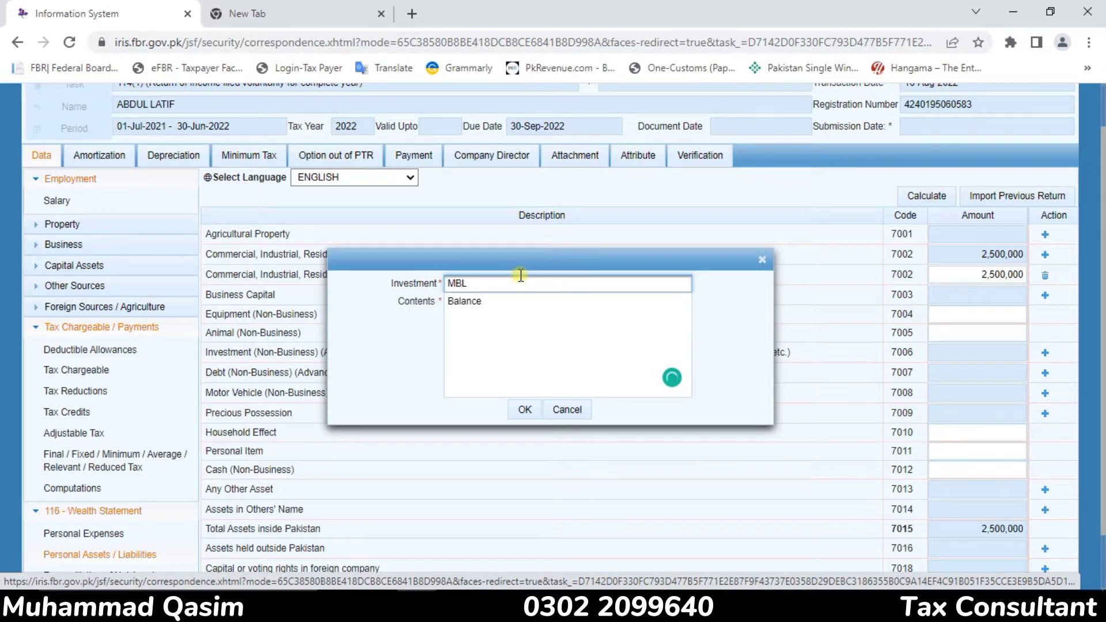
click(524, 413)
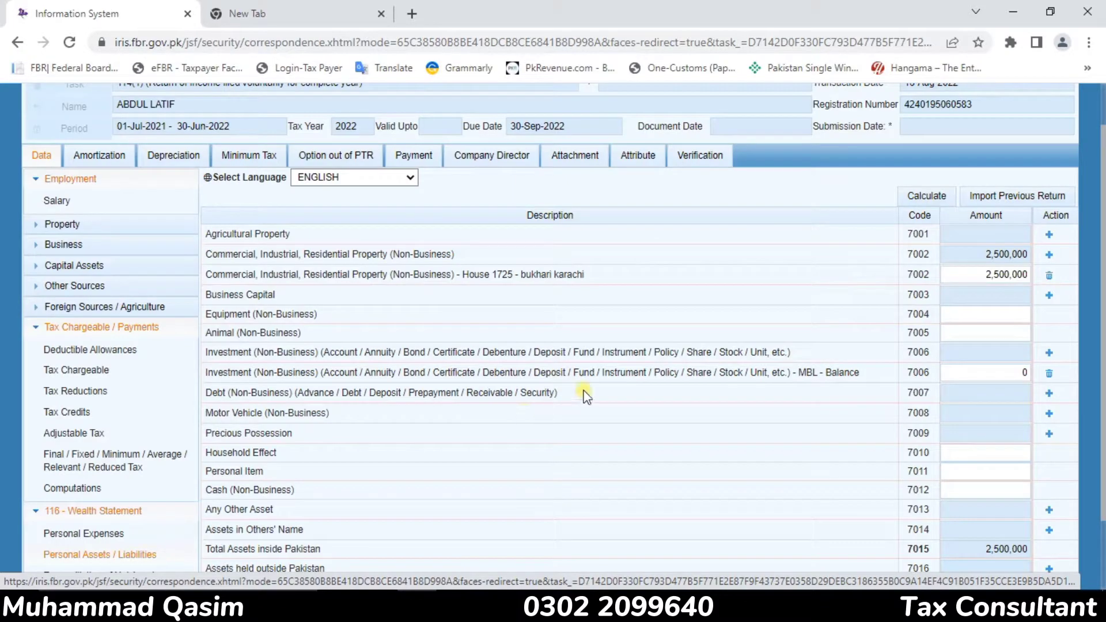
Enter 125,380 as the amount of the MBL - Balance investment and recalculate
click(996, 365)
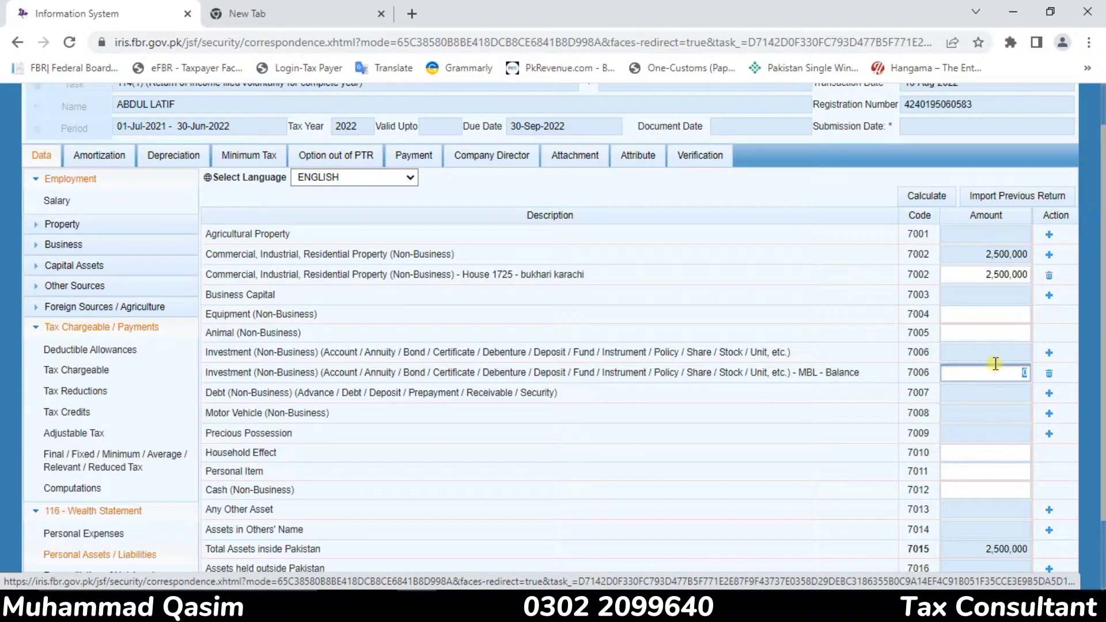
text(125380)
click(933, 197)
click(934, 196)
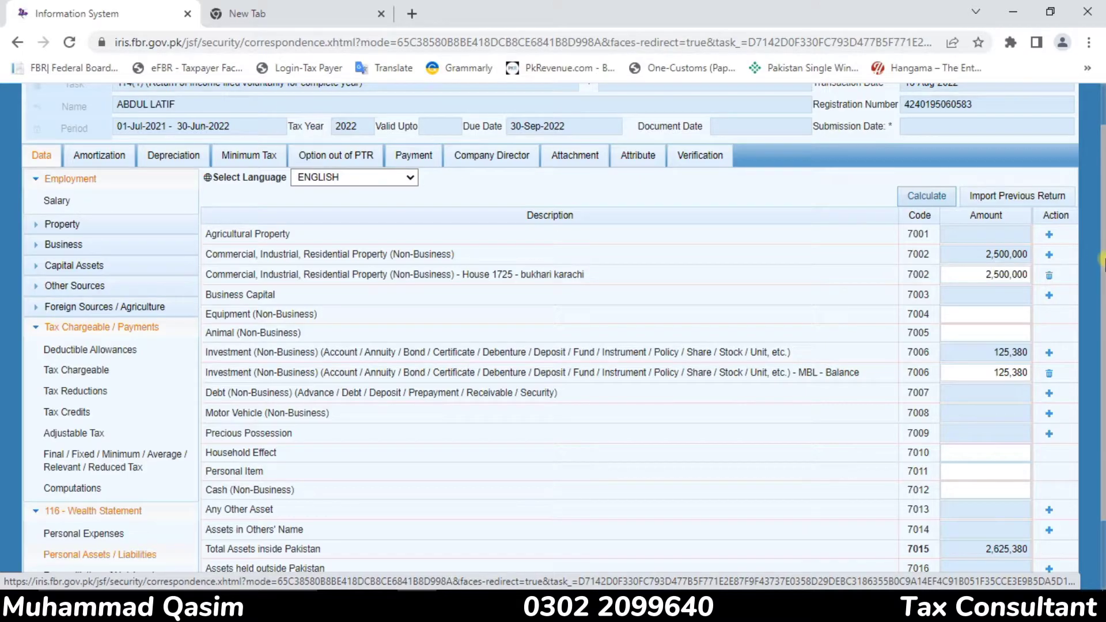
Add a Precious Possession entry (code 7009) with Gold as the nature of asset and Jewerly as its contents
drag(1104, 262, 1104, 336)
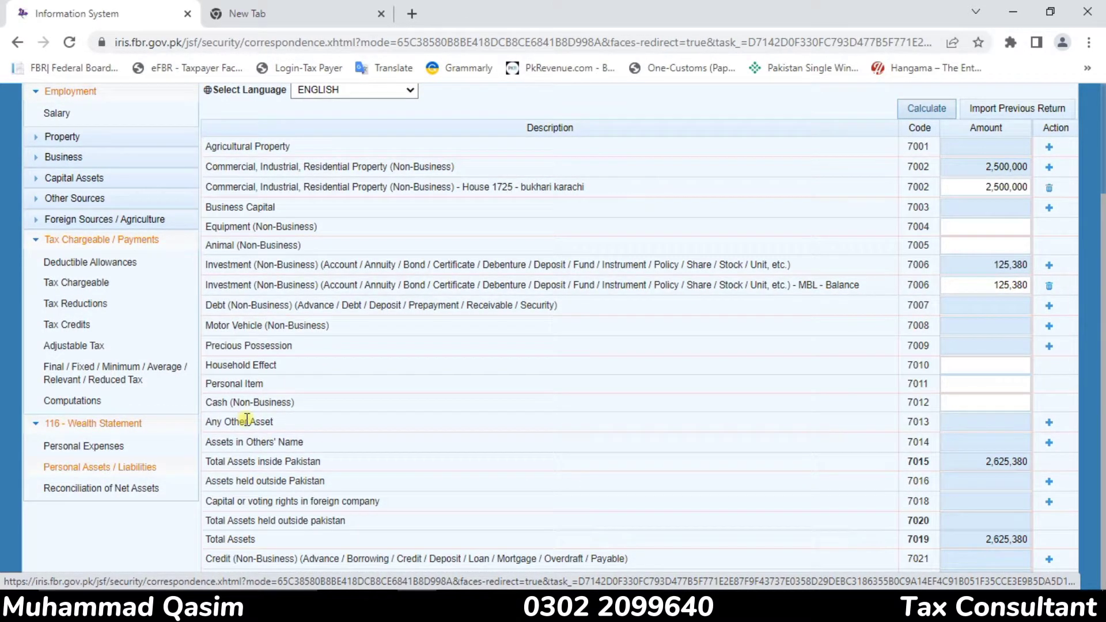
drag(231, 324, 314, 326)
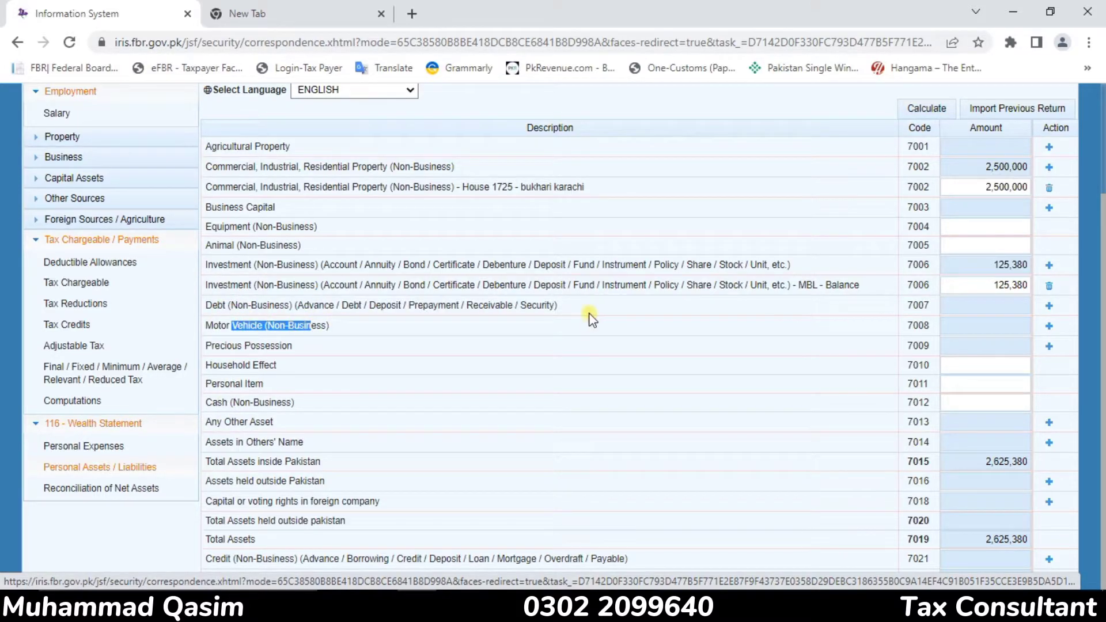
click(247, 357)
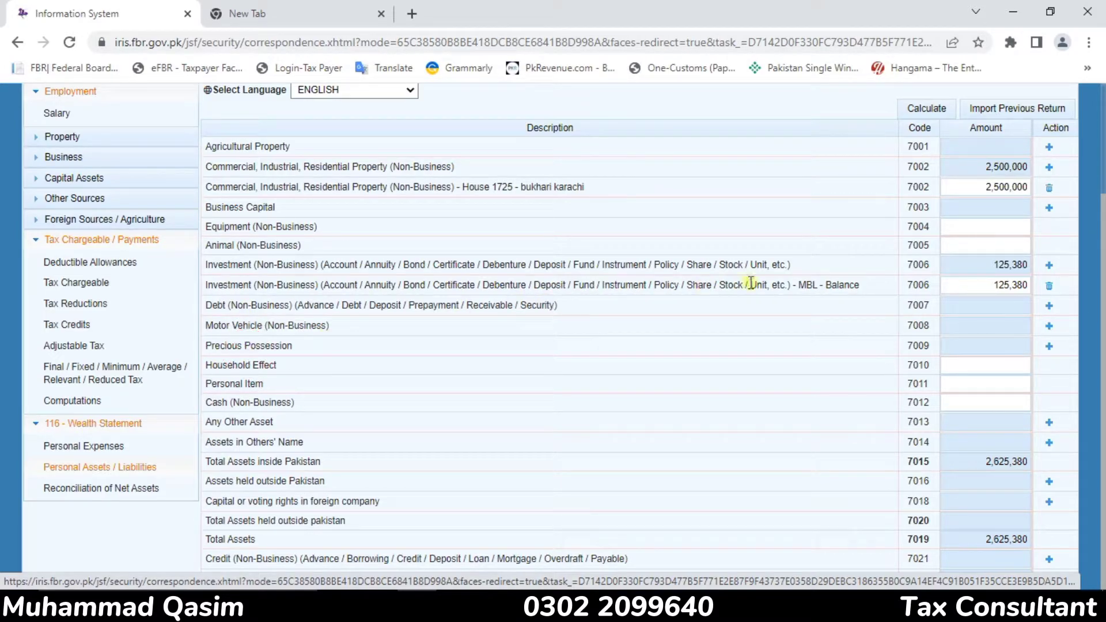
click(1050, 347)
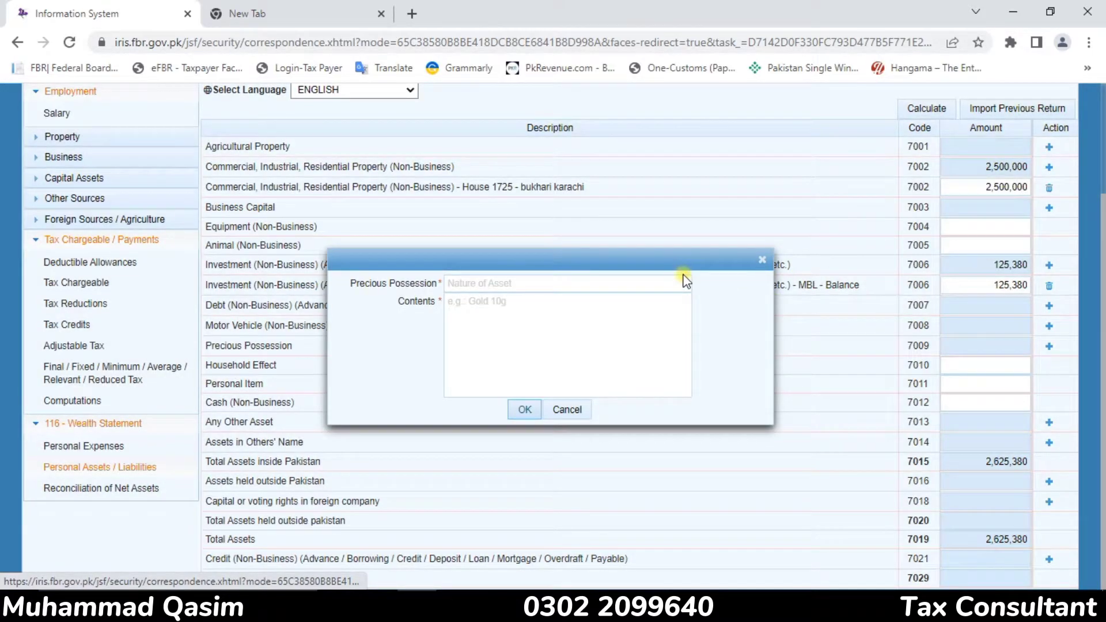
click(552, 285)
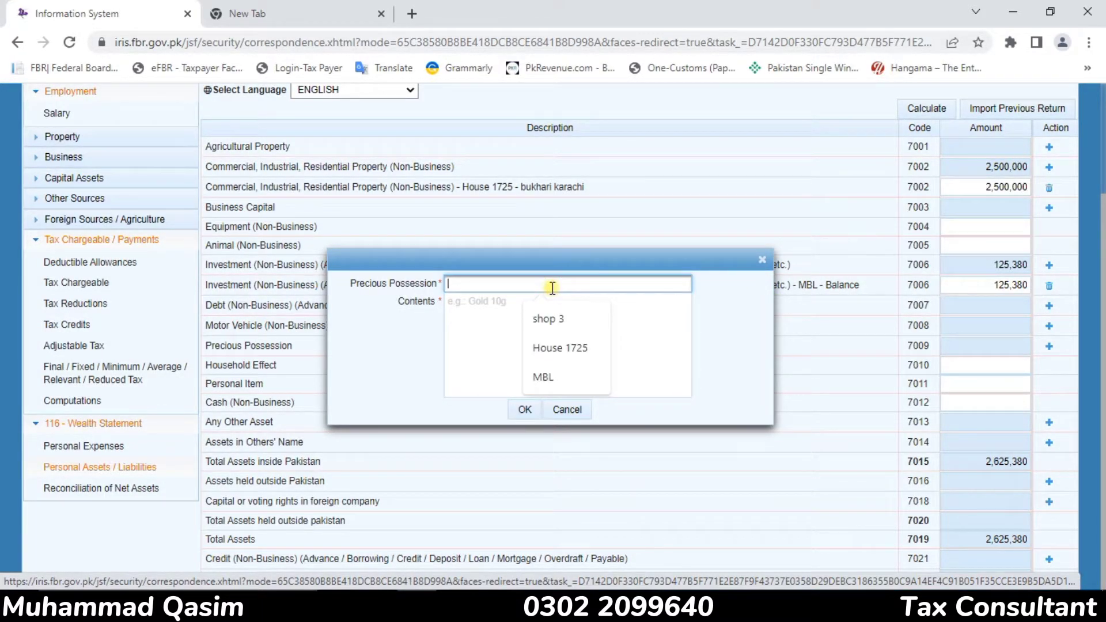
text(G)
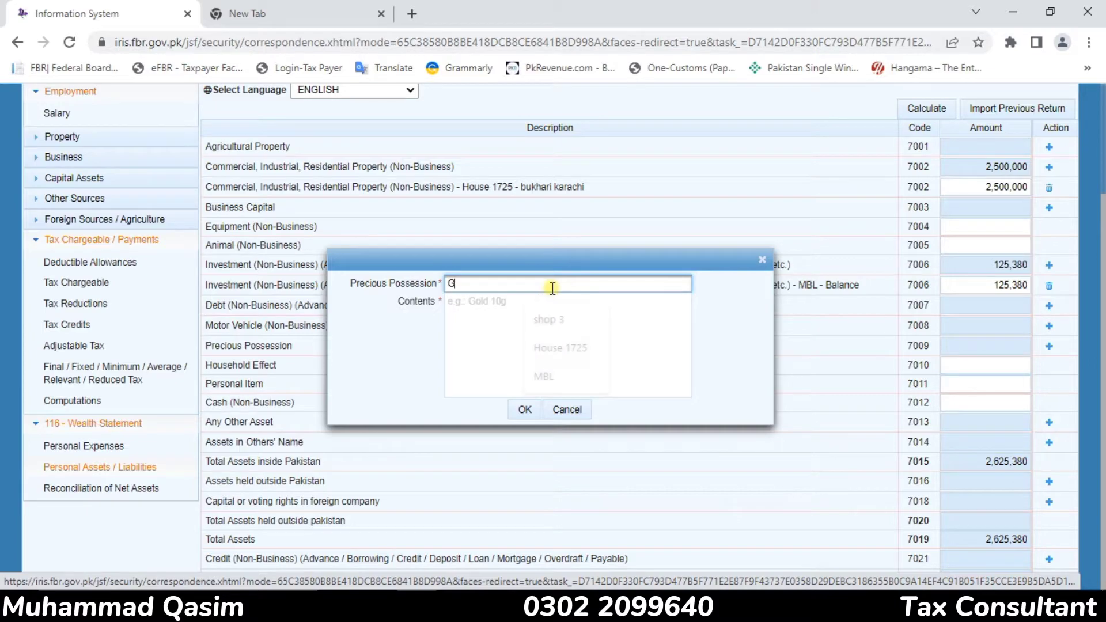
text(old)
click(549, 294)
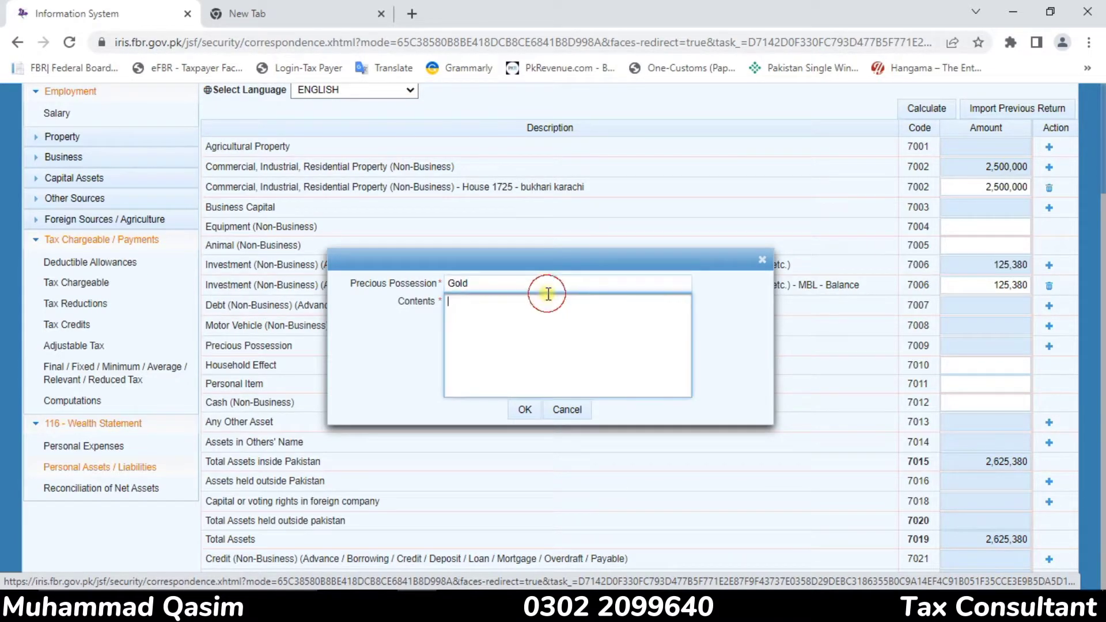
text(Jewerly)
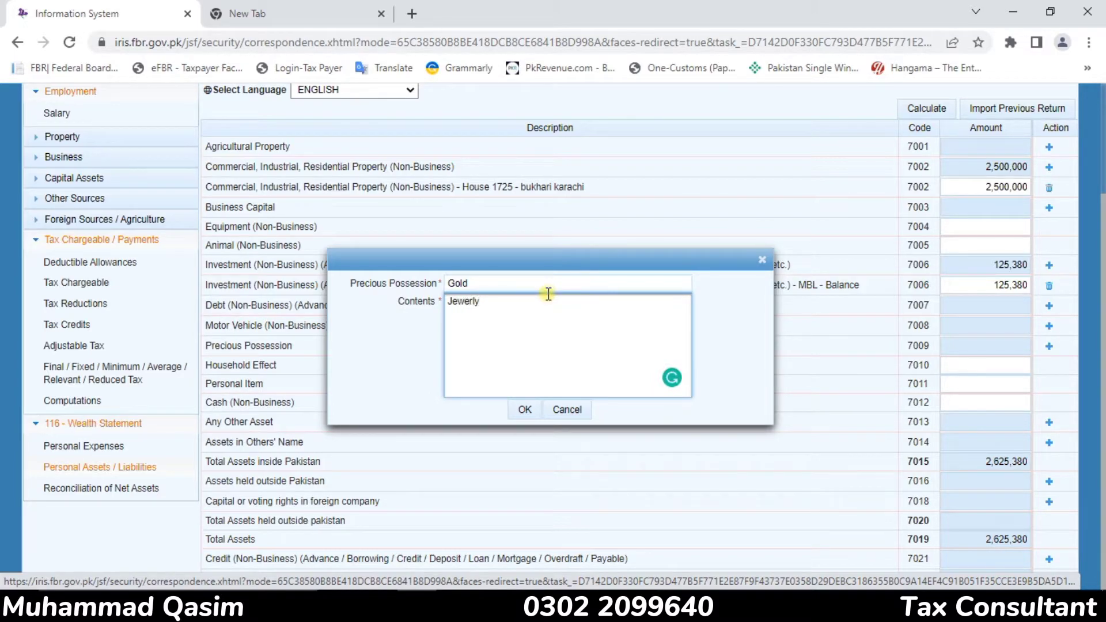
click(522, 409)
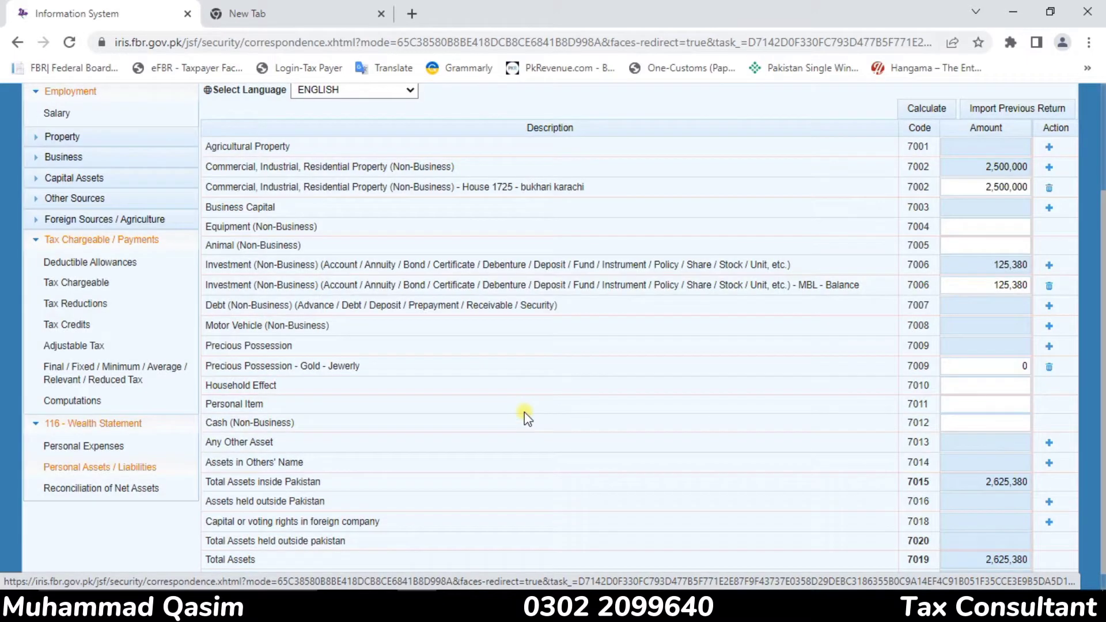
Enter 580,425 as the amount of the gold possession and recalculate the assets
click(1014, 366)
text(580)
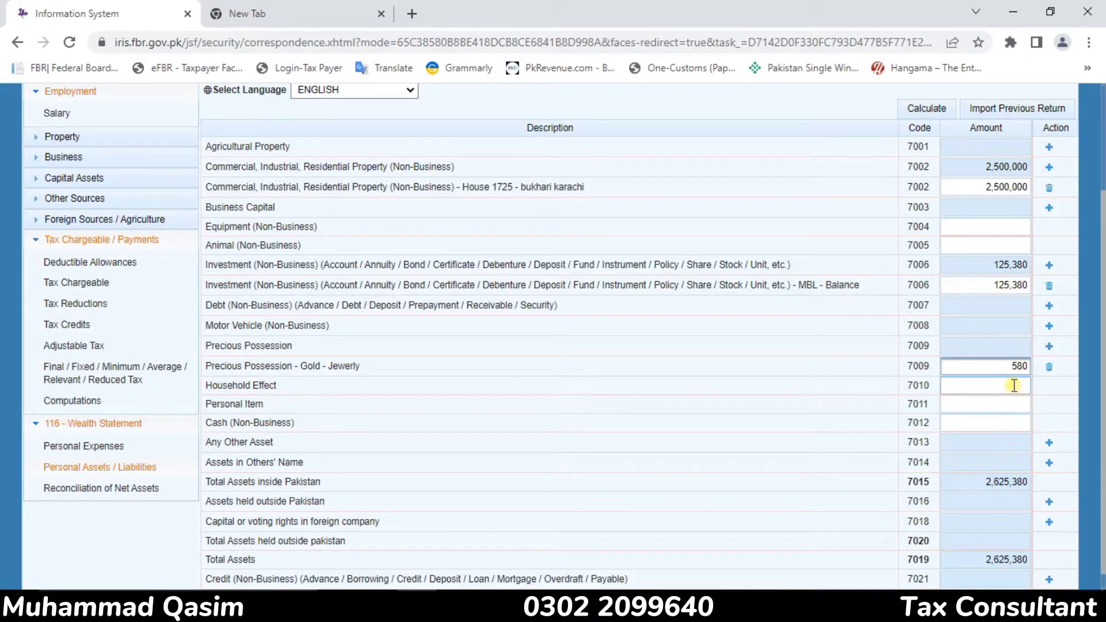
text(425)
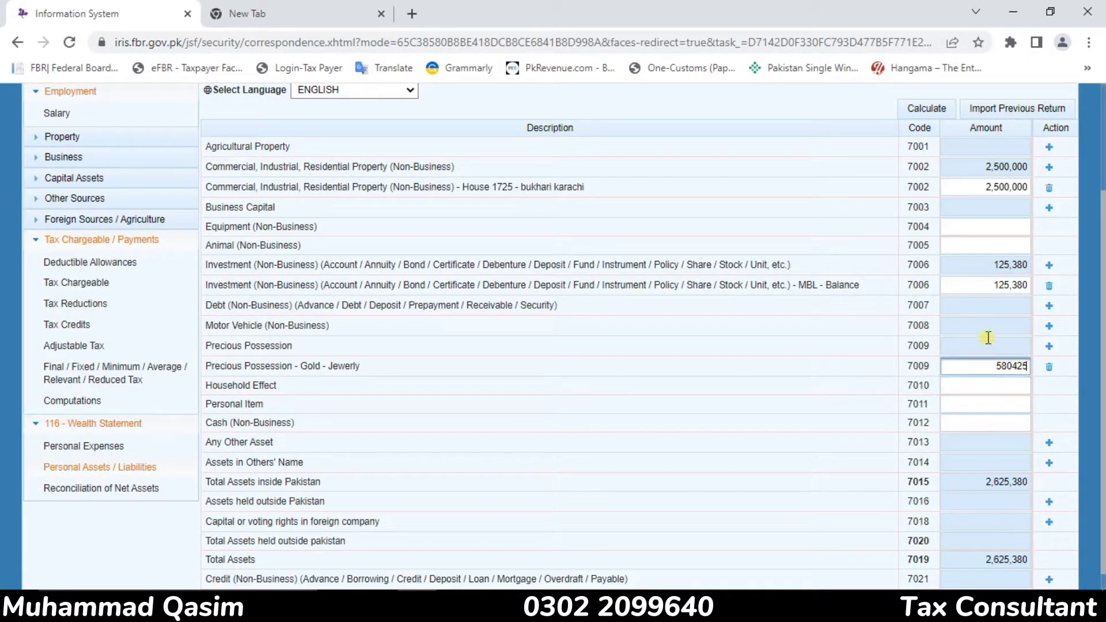
click(940, 109)
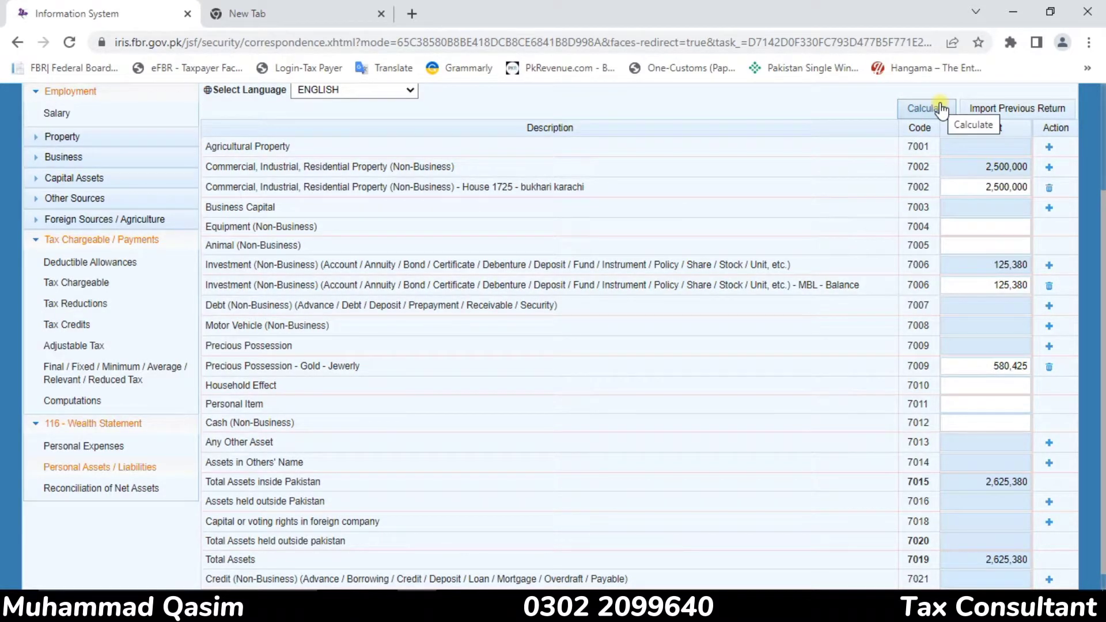
click(941, 109)
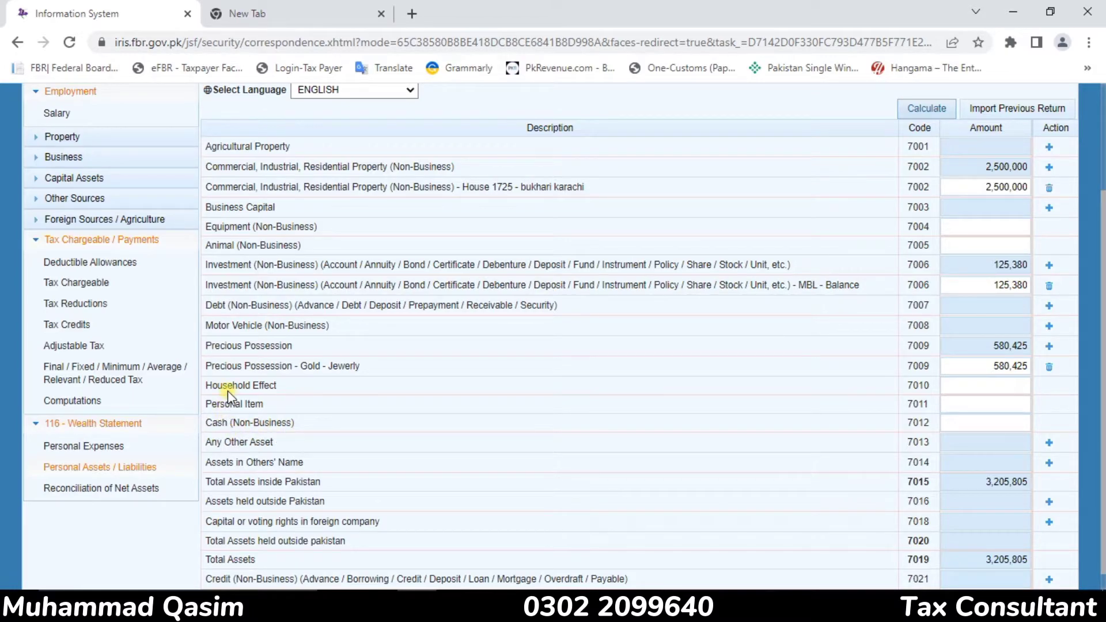
Enter 100,000 as the Household Effect amount (code 7010) in the personal assets
click(993, 385)
text(100000)
click(1001, 412)
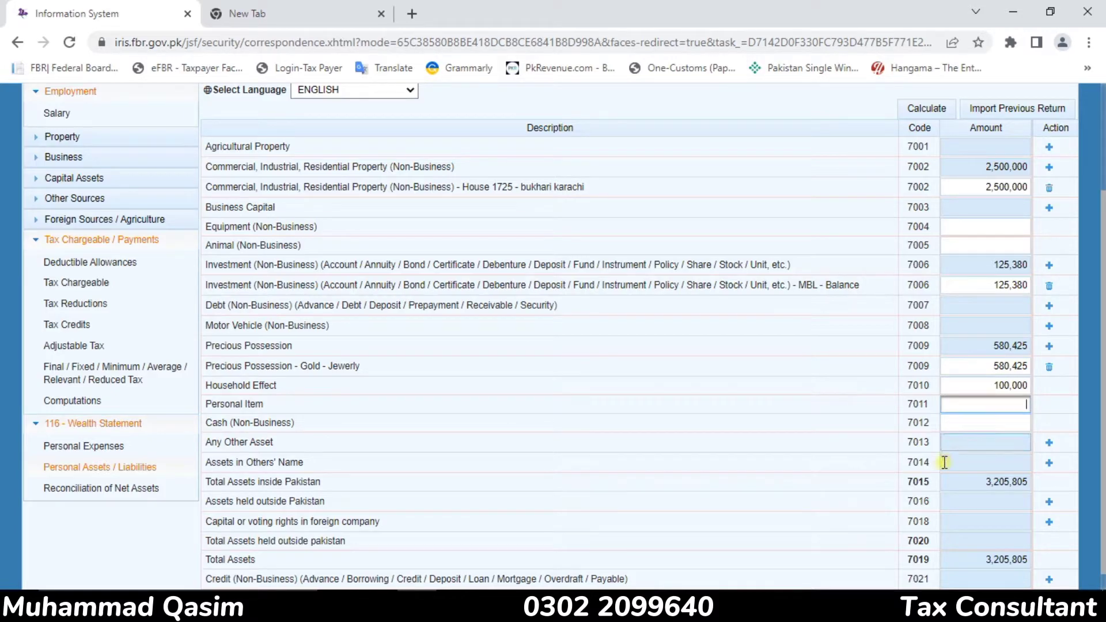
Enter 500,000 as the non-business Cash amount (code 7012) and recalculate the assets
click(968, 426)
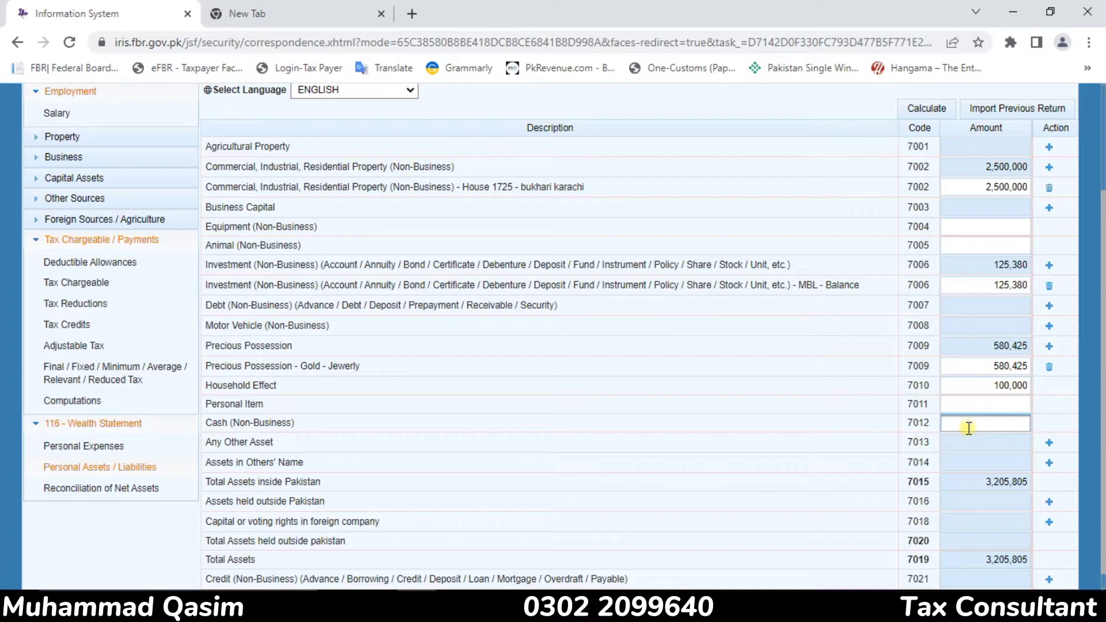
text(500000)
click(929, 109)
click(930, 117)
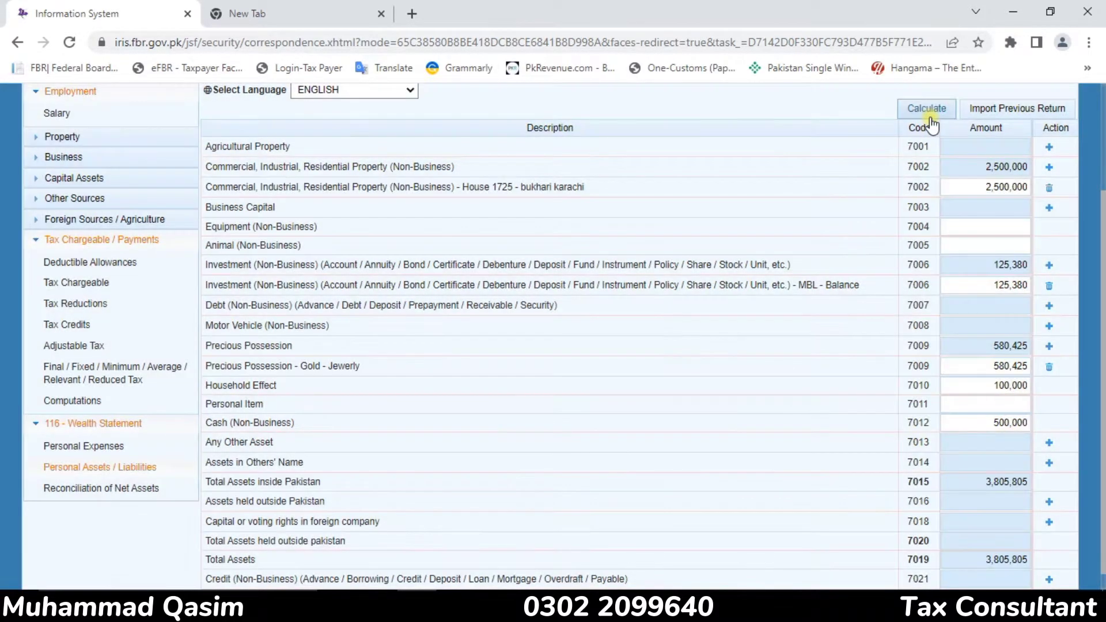
click(930, 118)
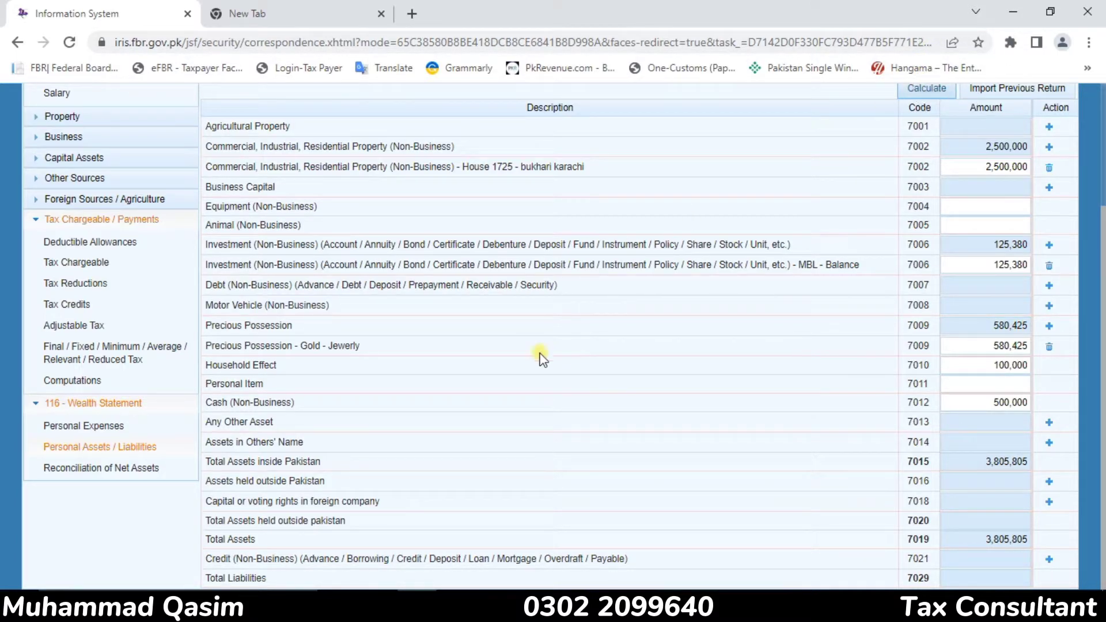
In the Reconciliation of Net Assets, enter 1,500,000 as the income declared subject to Normal Tax (code 7031) and recalculate
click(137, 470)
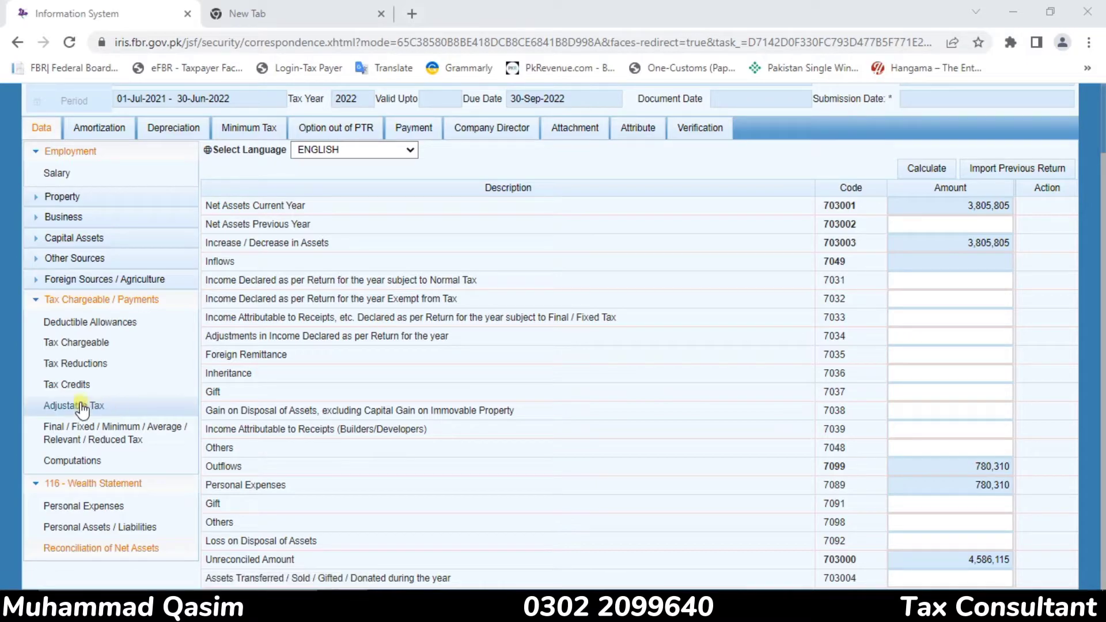
click(82, 461)
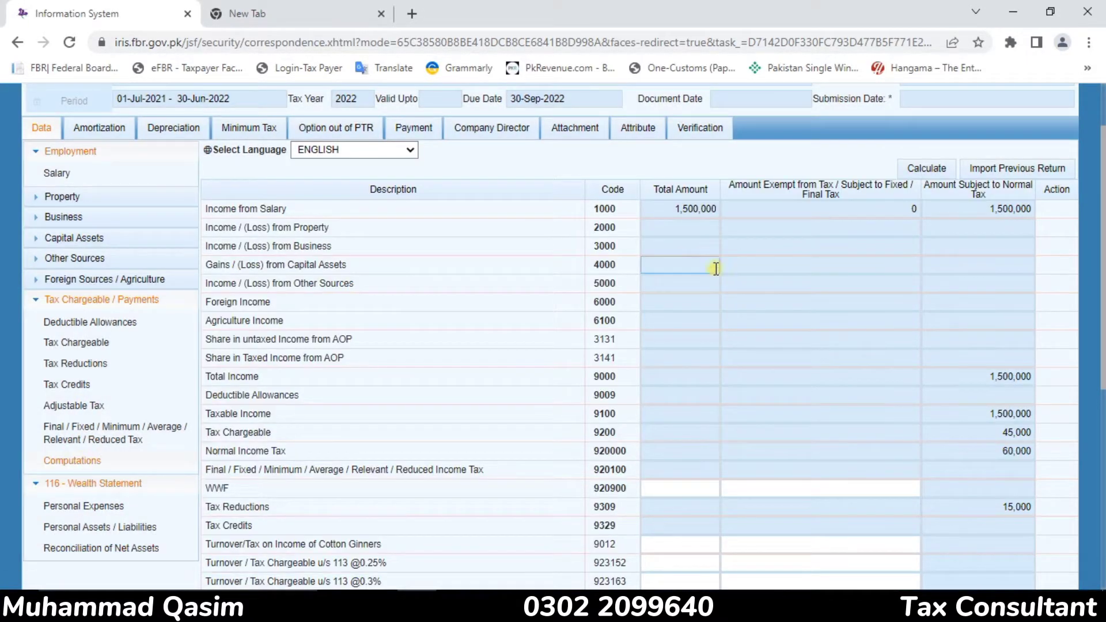
click(109, 548)
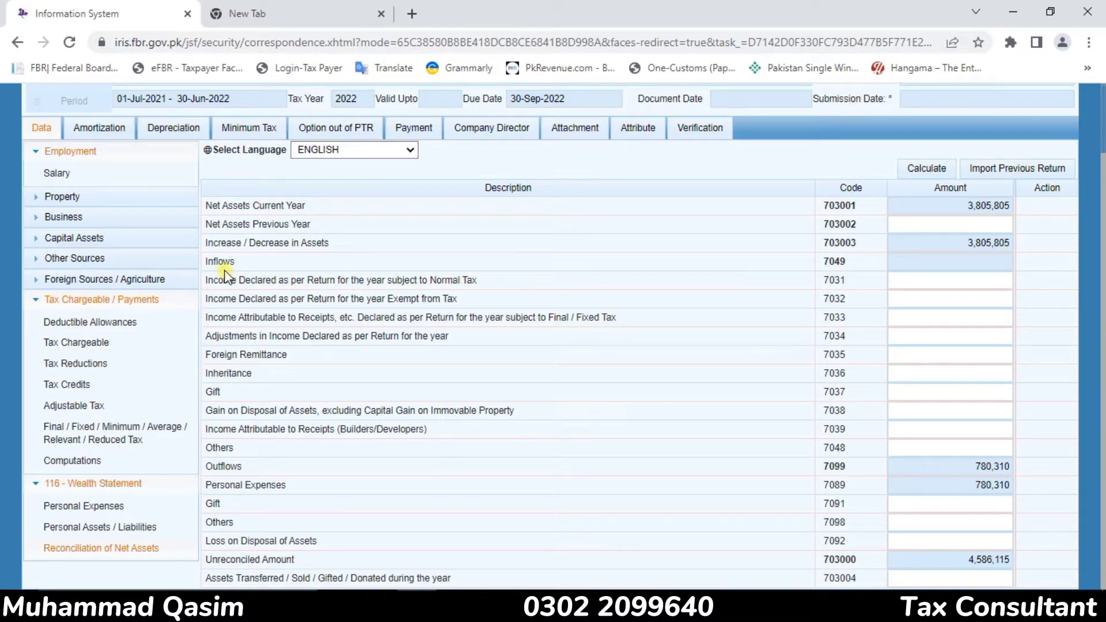
click(941, 286)
click(942, 286)
text(1500000)
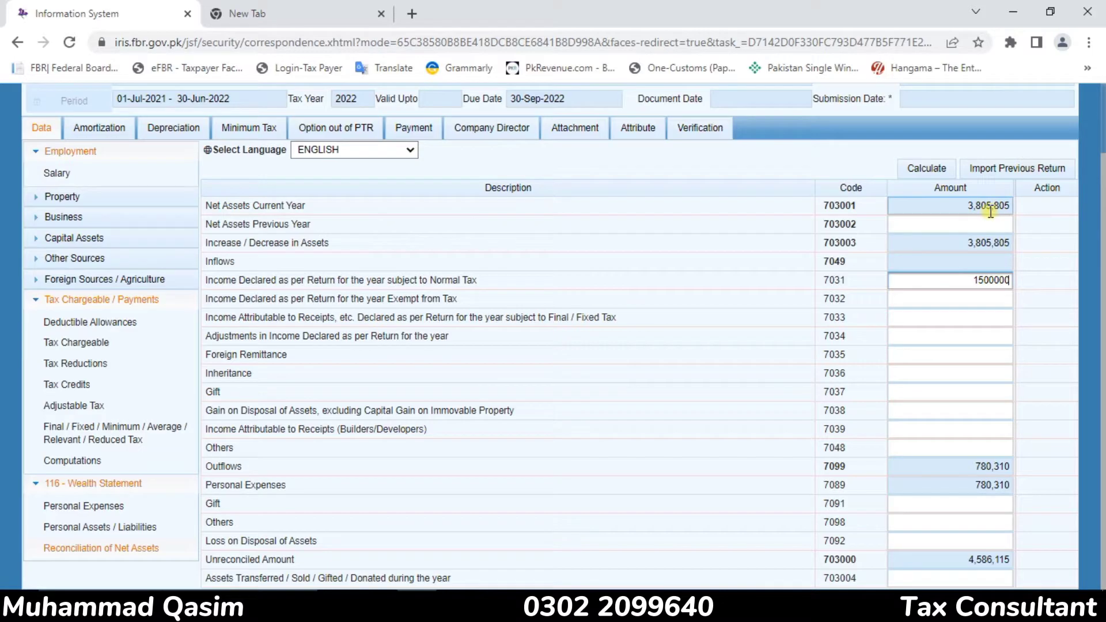
click(906, 172)
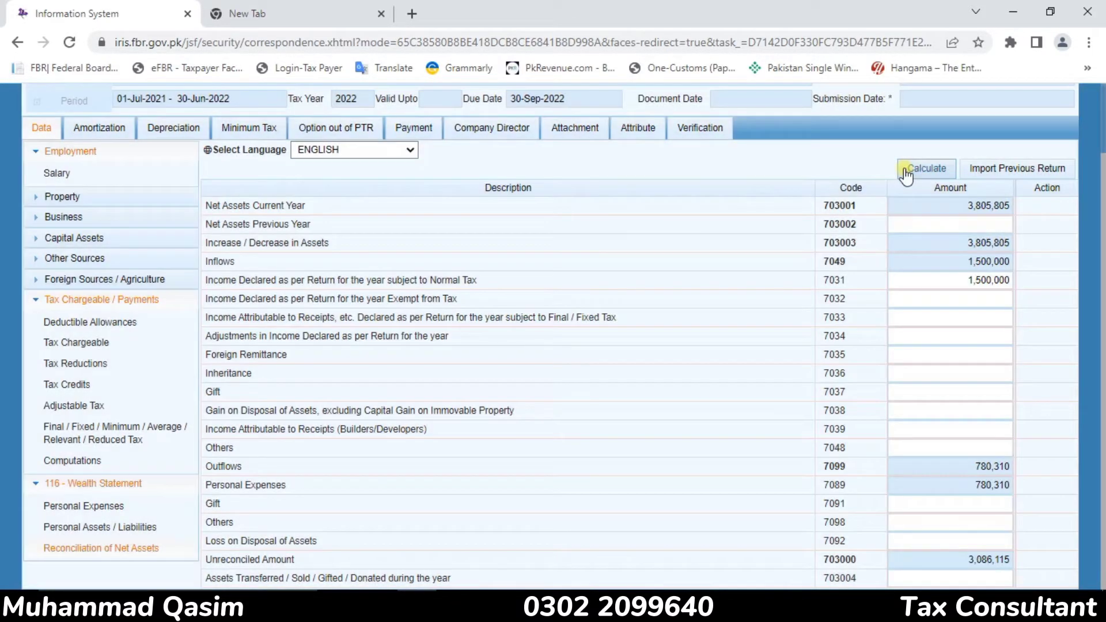
click(907, 173)
Enter 45,000 as the Others outflow (code 7098) in the reconciliation and recalculate
mouse_move(217, 531)
mouse_down()
mouse_move(230, 207)
mouse_move(236, 528)
mouse_up()
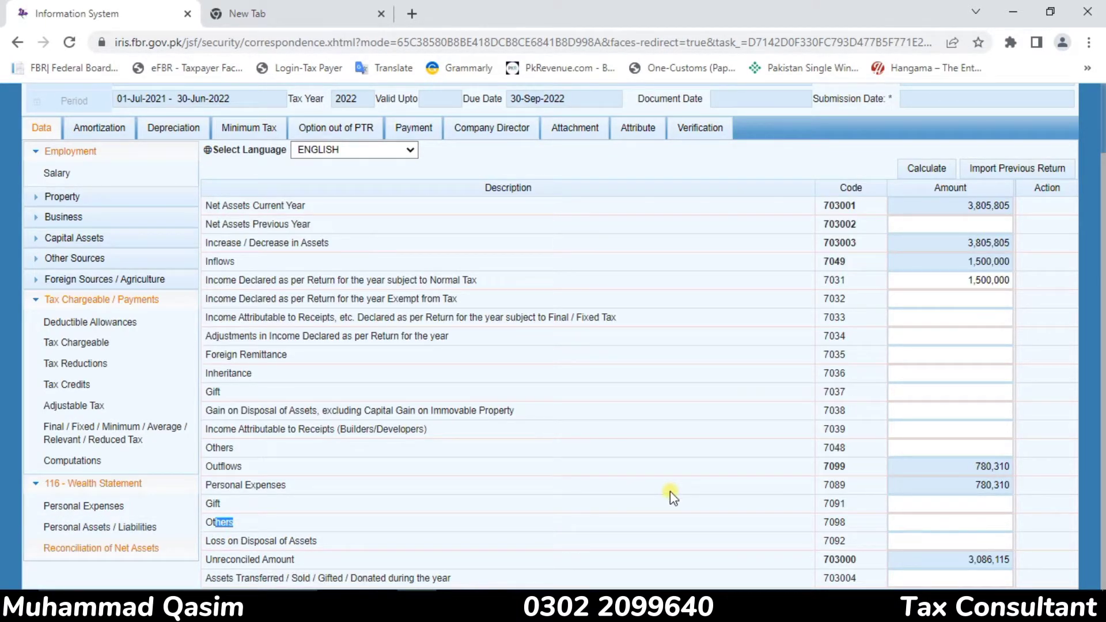
click(948, 528)
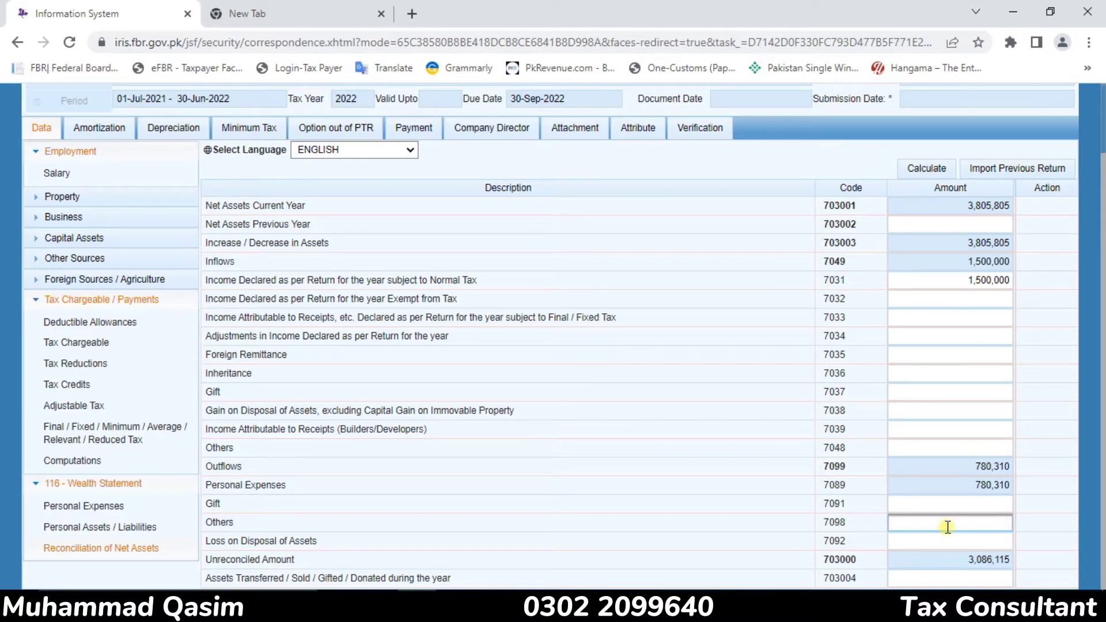
text(45000)
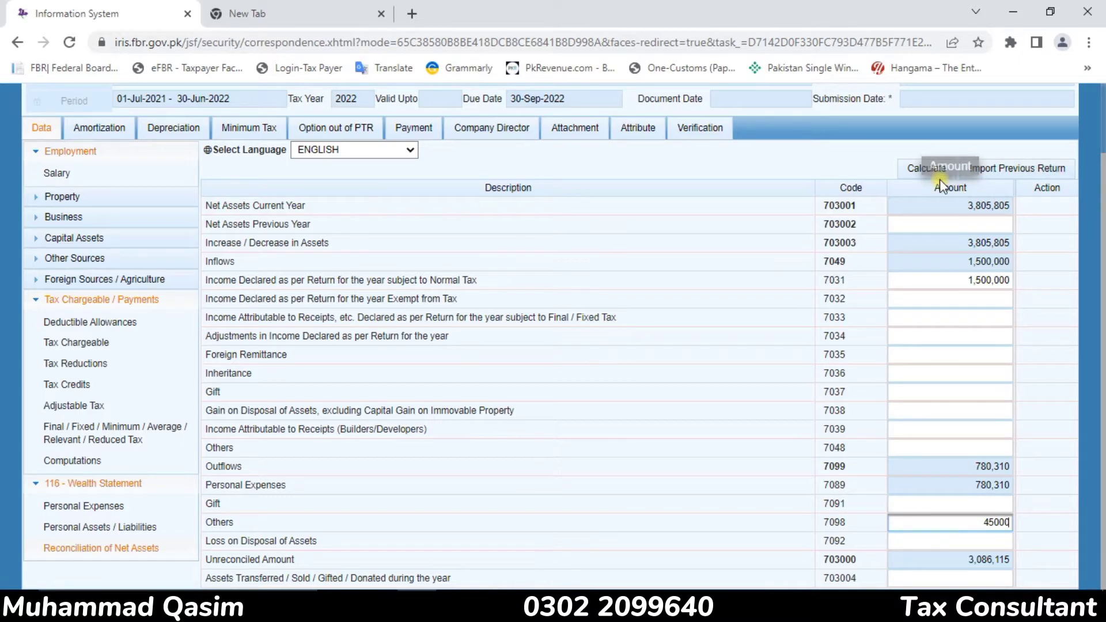
click(916, 169)
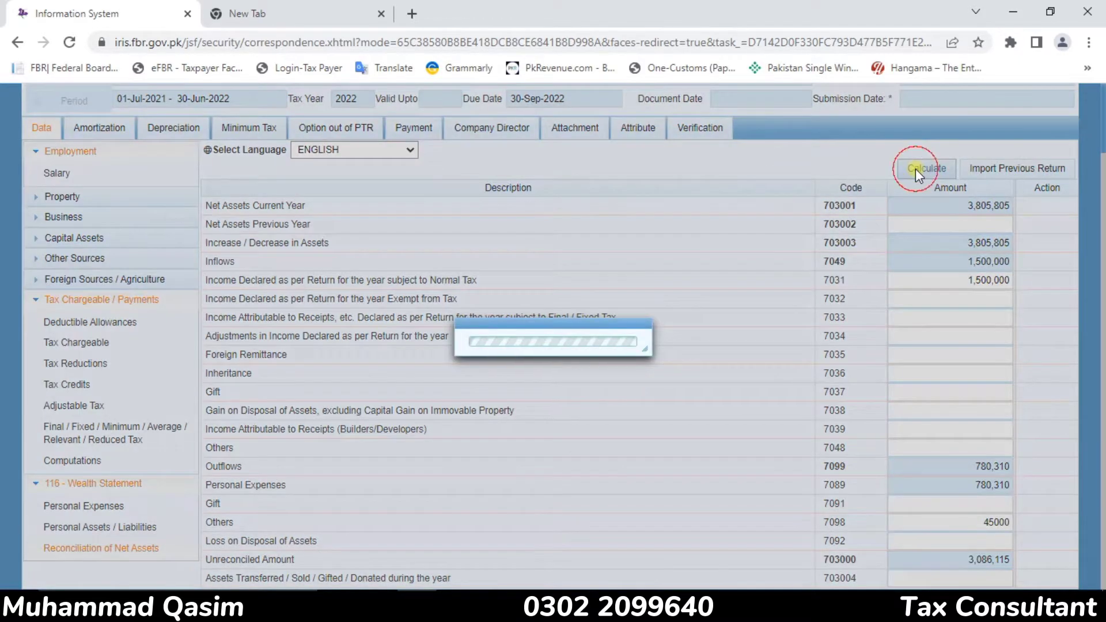
click(916, 168)
click(916, 169)
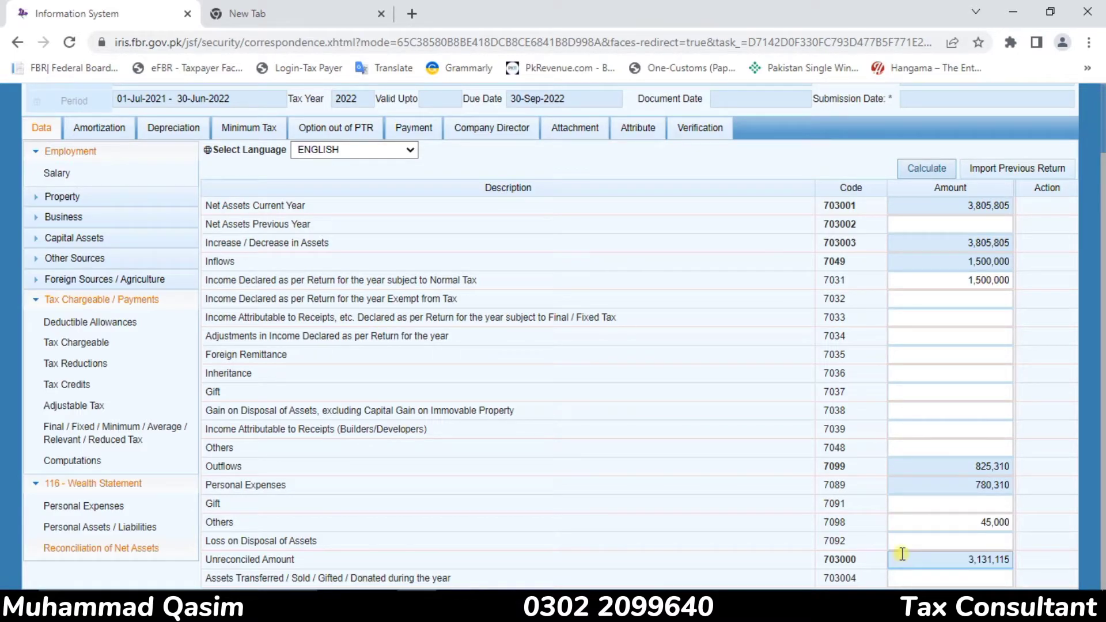
Enter 3,131,115 as the Net Assets Previous Year (code 703002) and recalculate the reconciliation
click(964, 225)
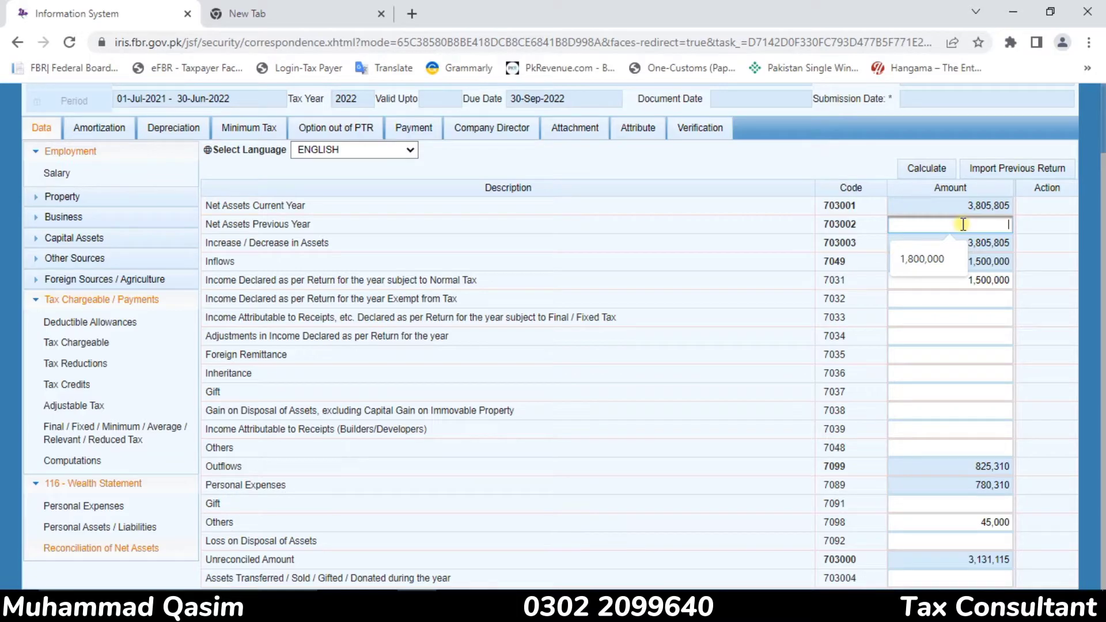
text(31)
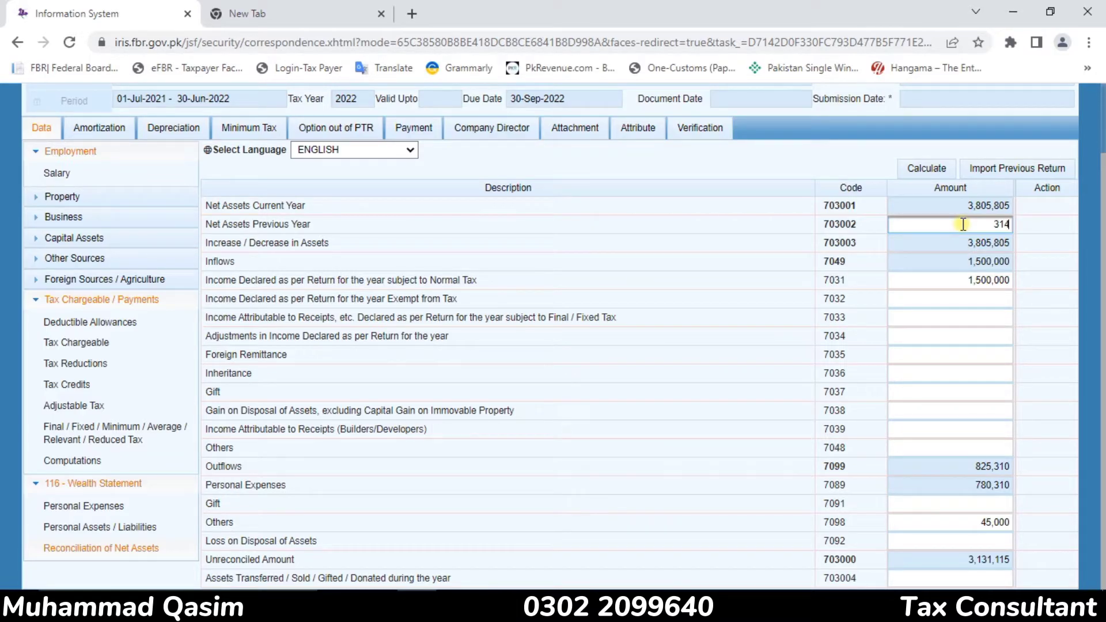
text(31115)
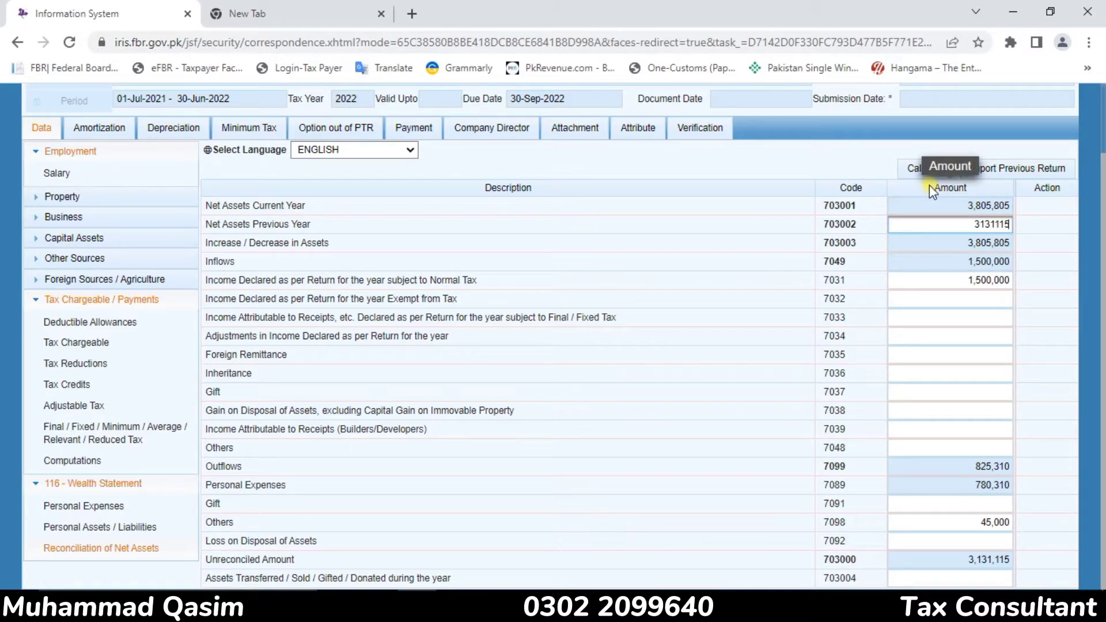
click(924, 169)
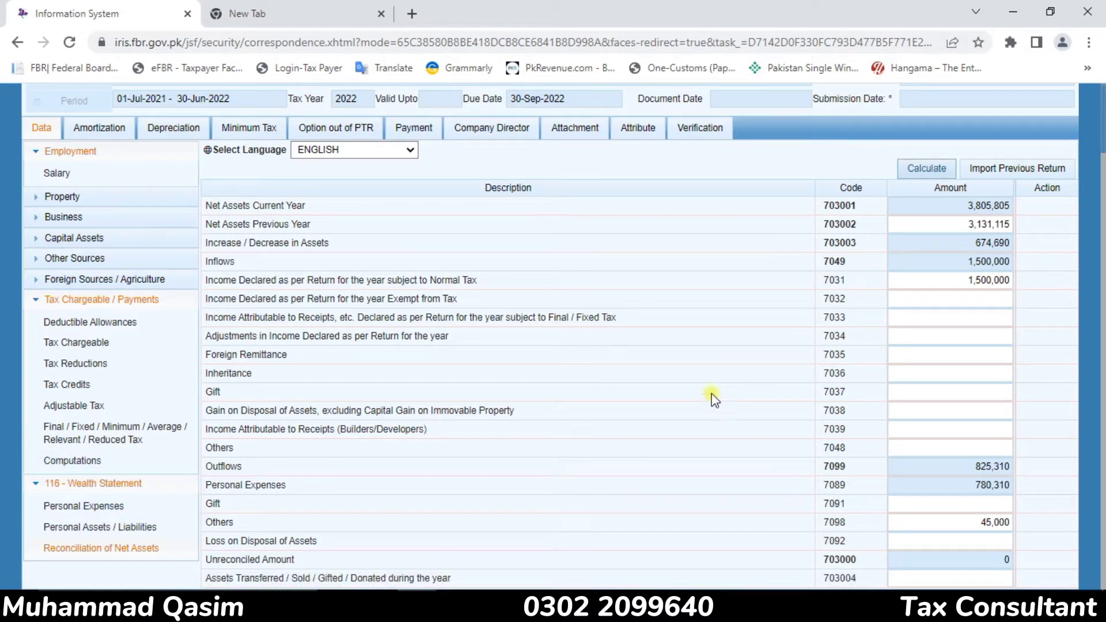
Review the personal assets, salary income, computations, adjustable tax and tax reductions entered in the return
click(81, 527)
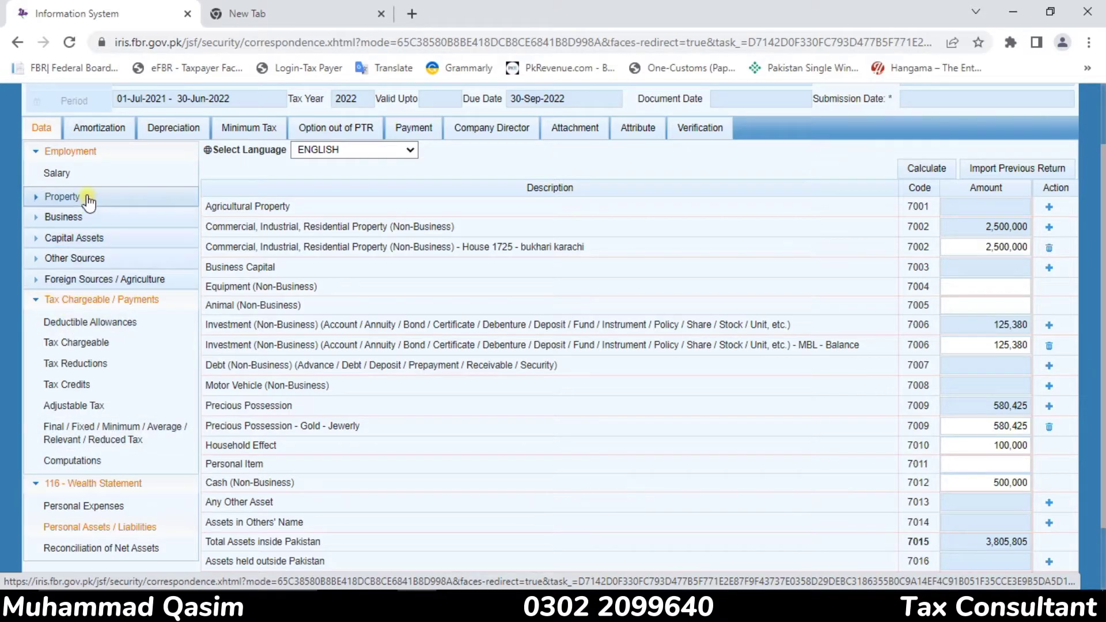
click(86, 175)
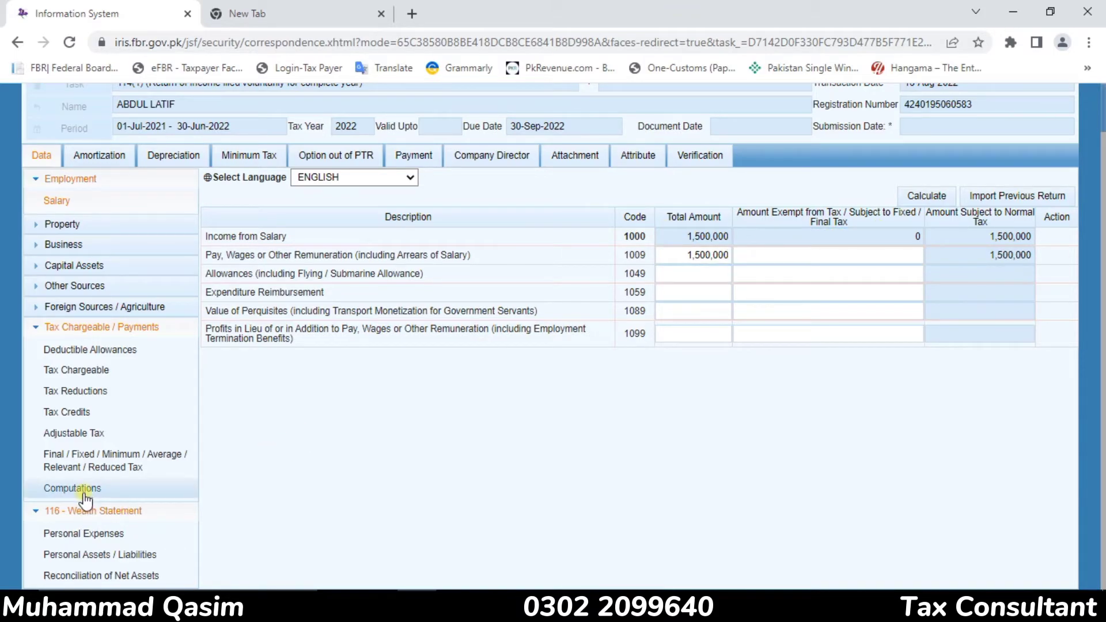
click(85, 490)
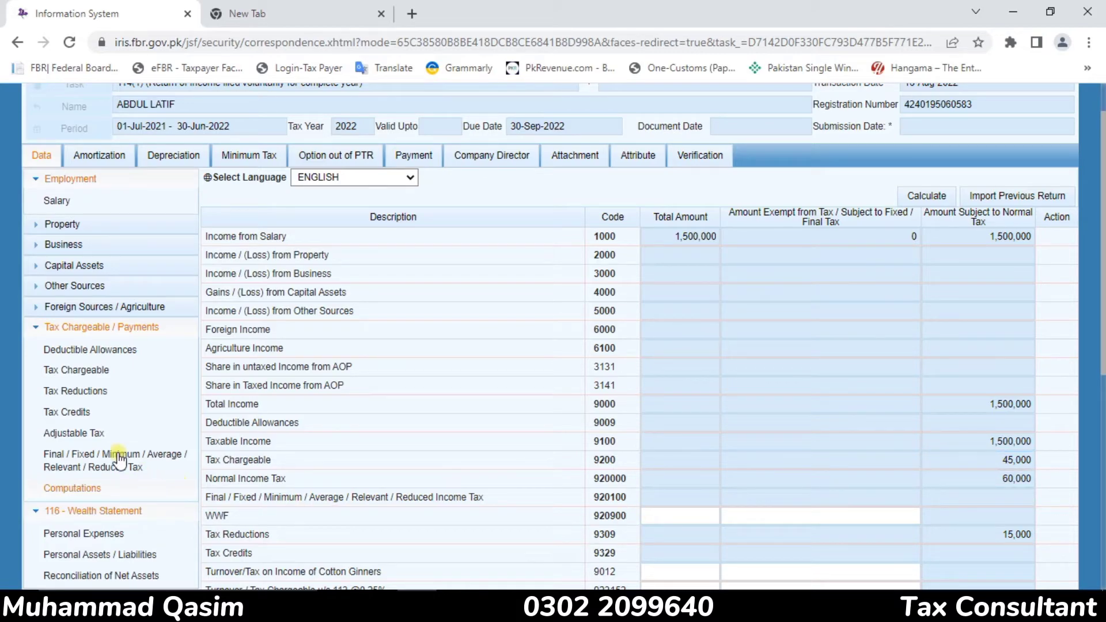
click(70, 436)
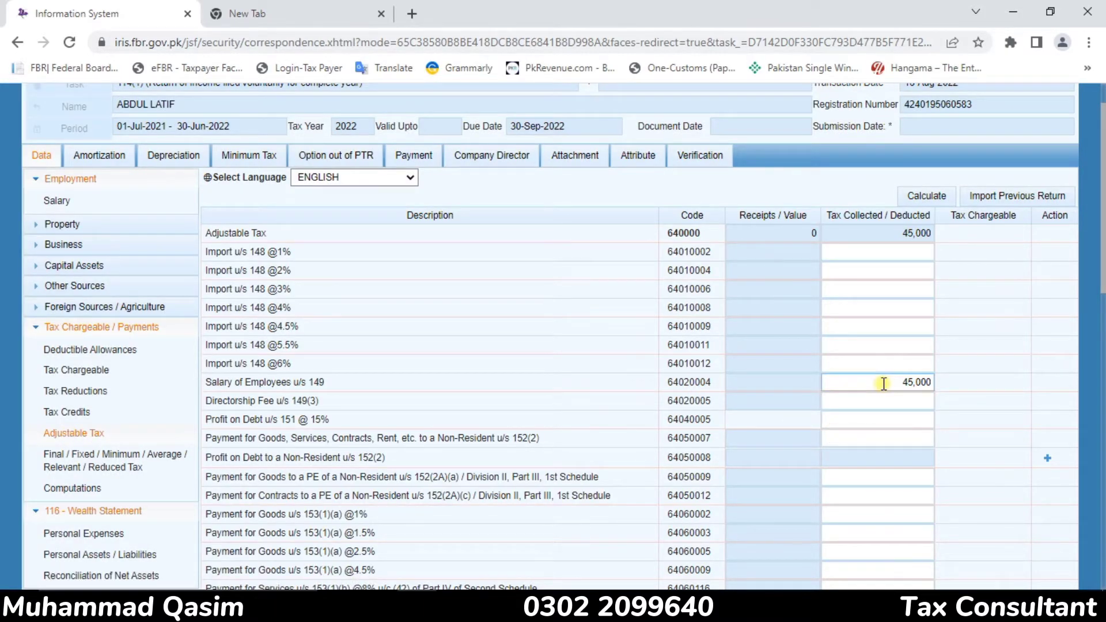
click(74, 390)
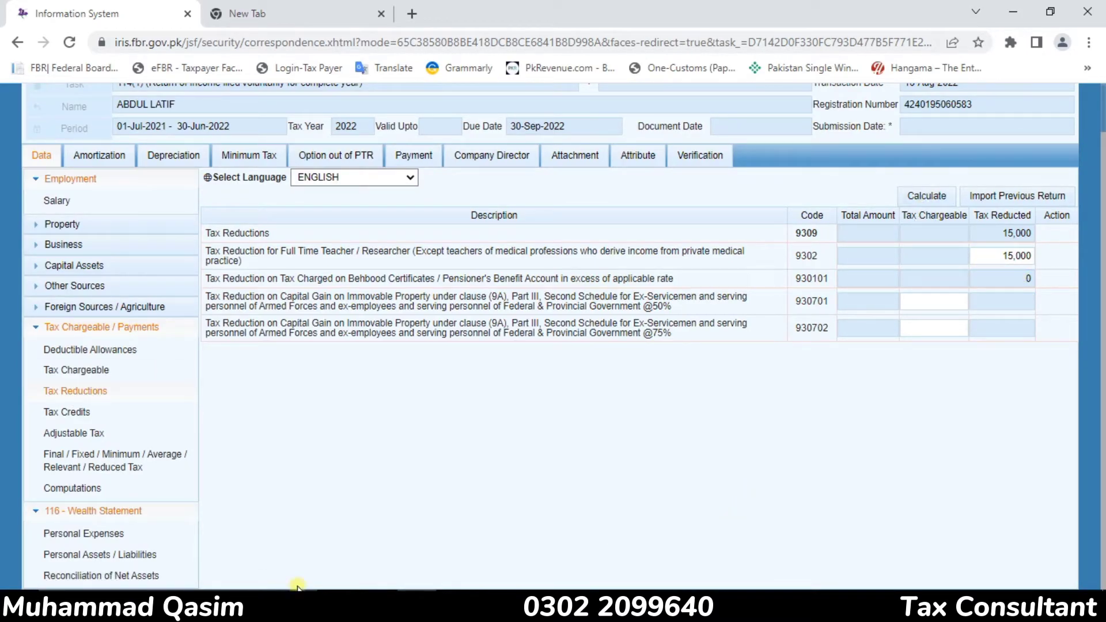
Review the wealth statement's expenses, assets and net assets reconciliation, and check the full tax computations
click(67, 539)
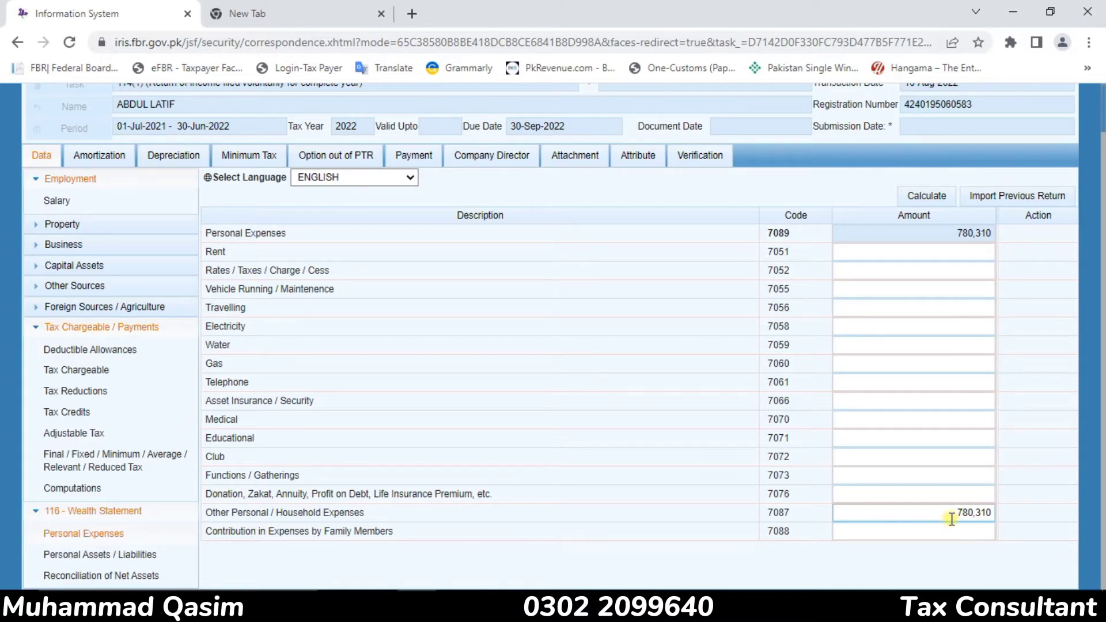
click(162, 557)
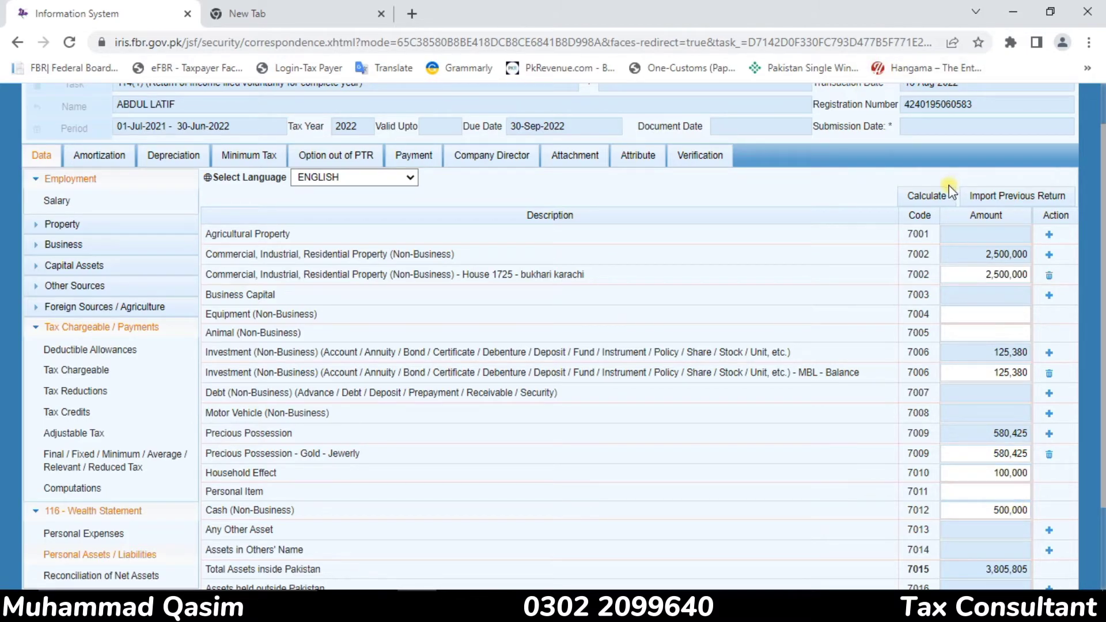
click(138, 577)
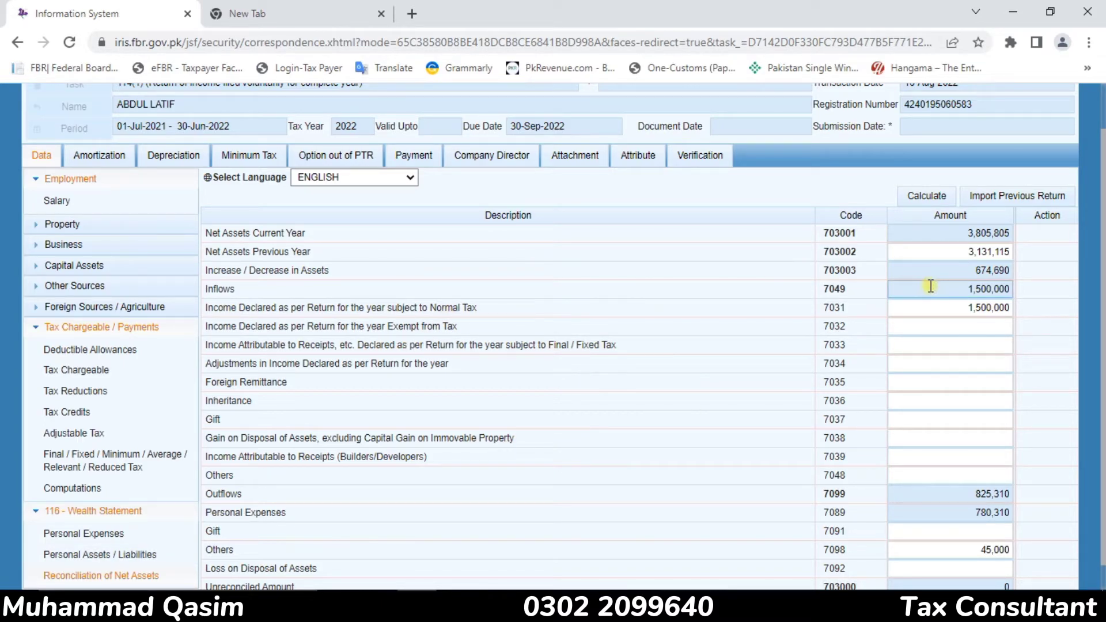
click(964, 230)
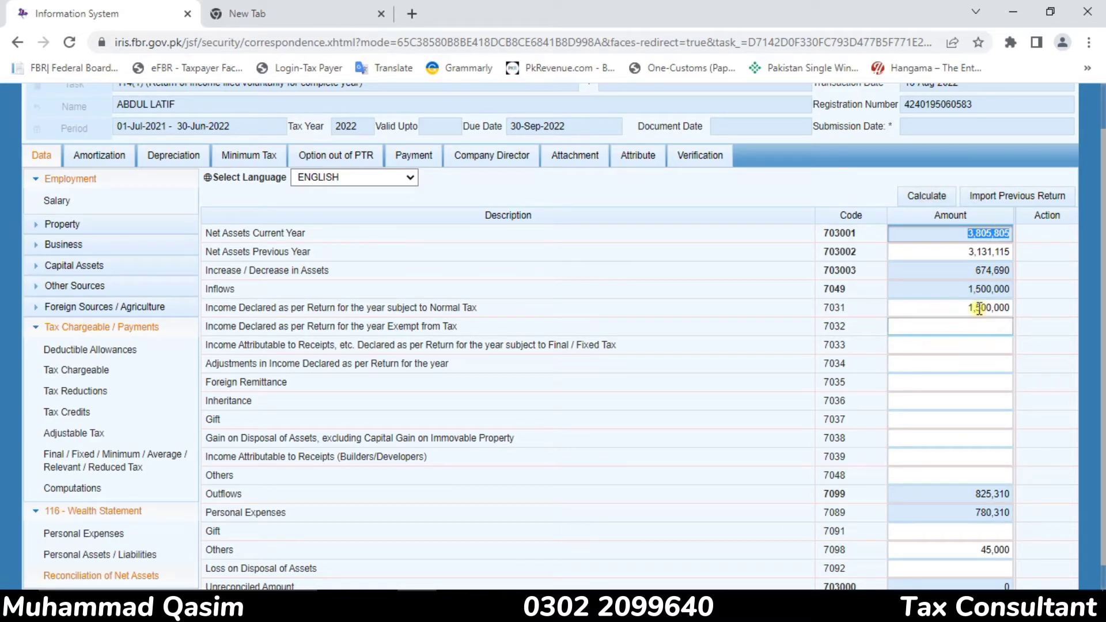
click(979, 289)
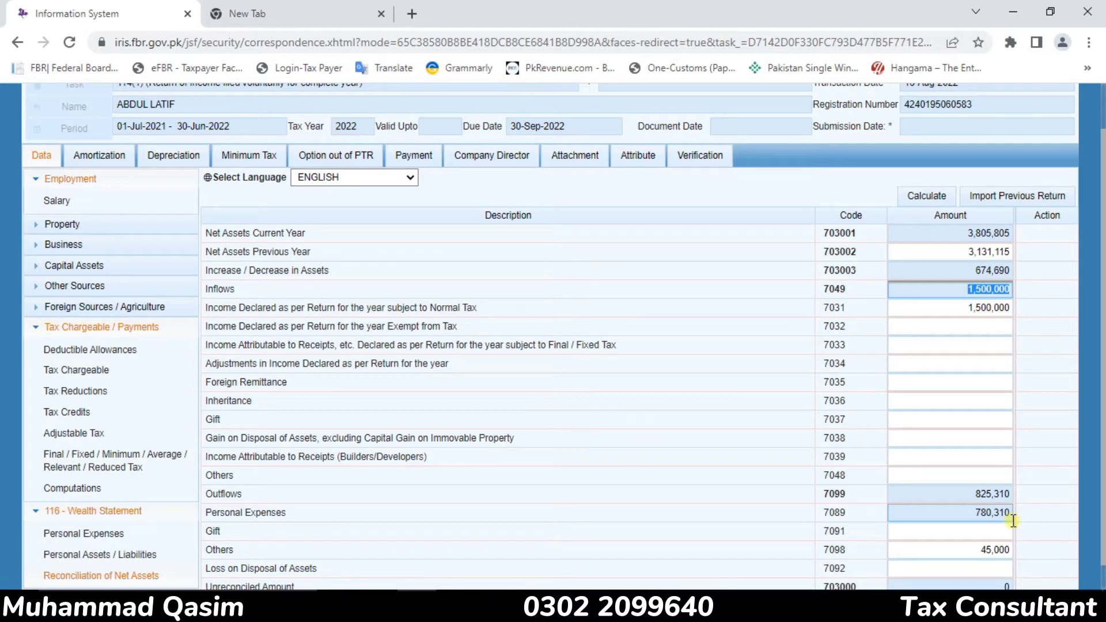
click(71, 484)
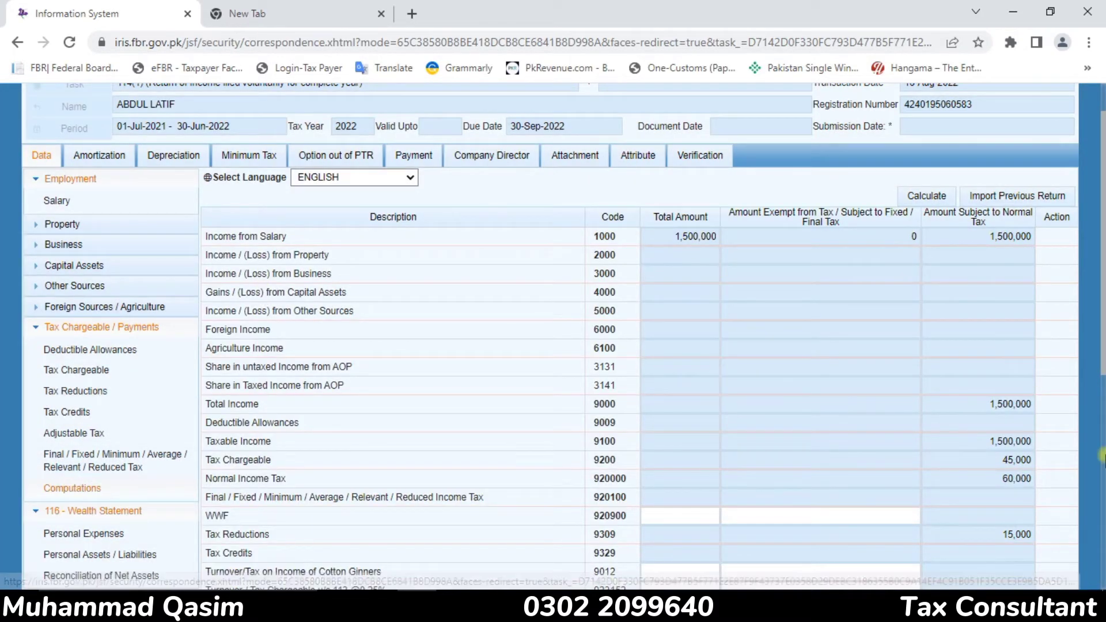
scroll(1102, 326, down, 7)
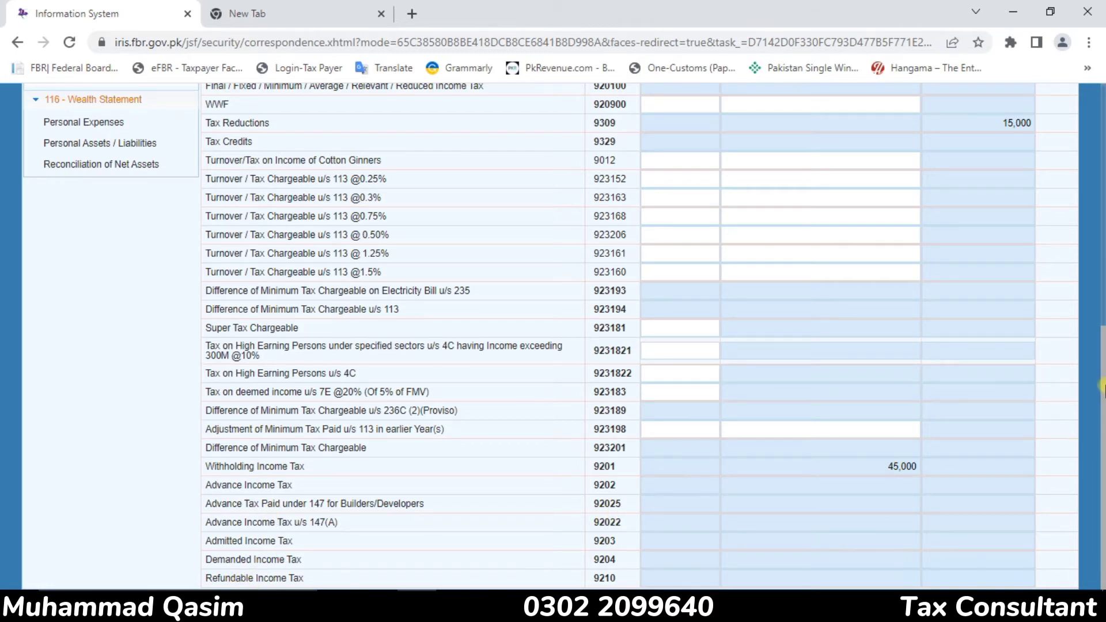
scroll(1003, 119, up, 10)
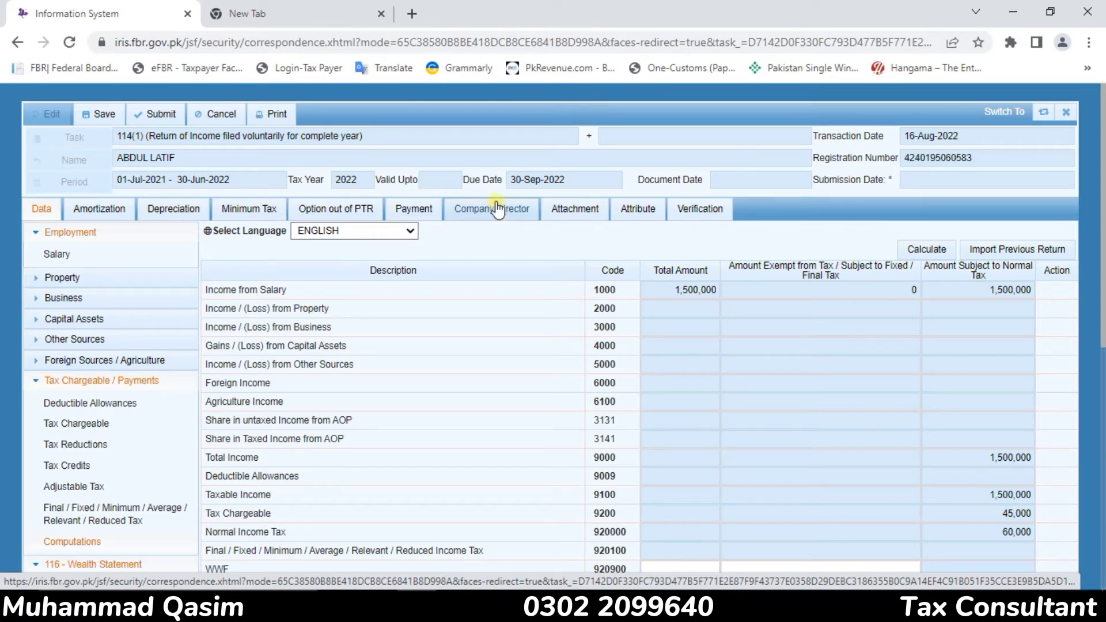
View the return's Verification, Attribute and Attachment sections
click(699, 212)
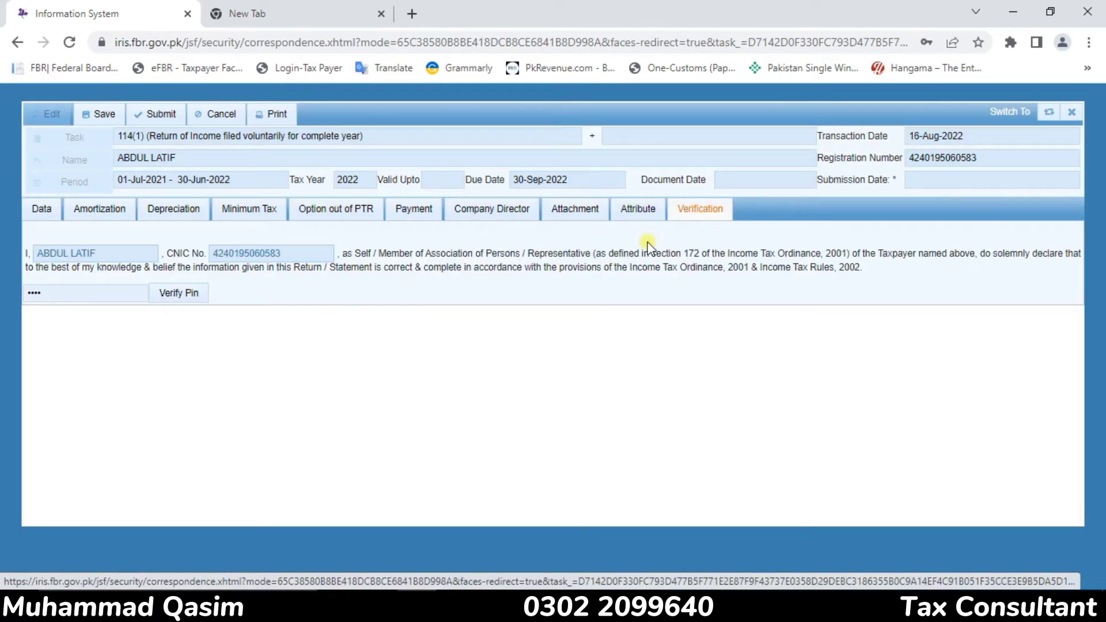
click(644, 212)
click(586, 216)
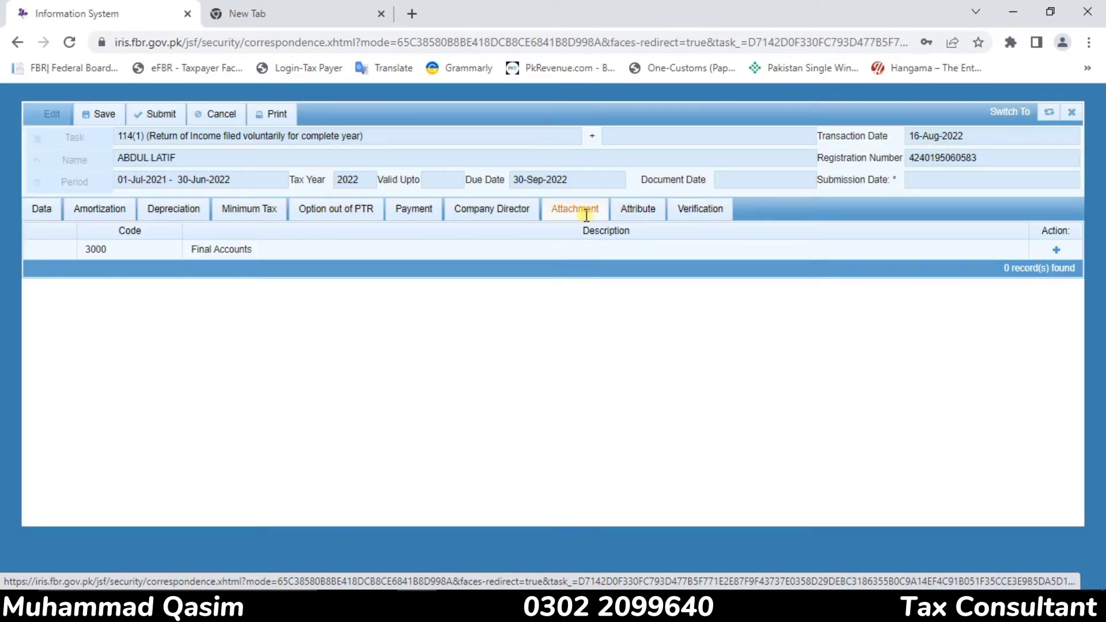
Check the return's Payment section, open and close its payment search, and return to the tax Computations
click(413, 217)
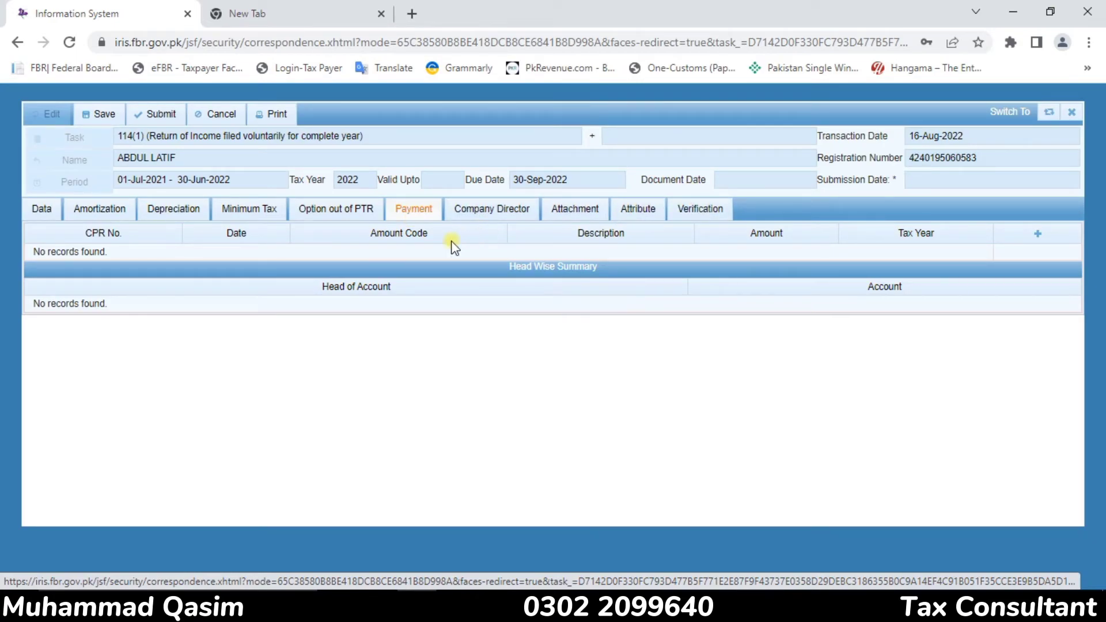
click(1039, 241)
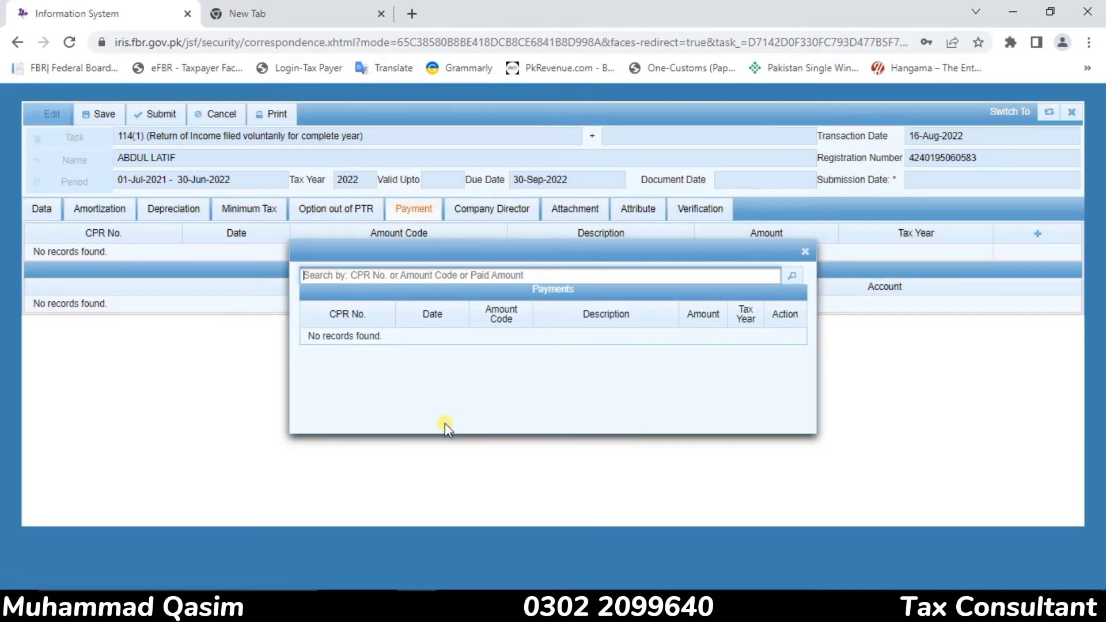
click(803, 250)
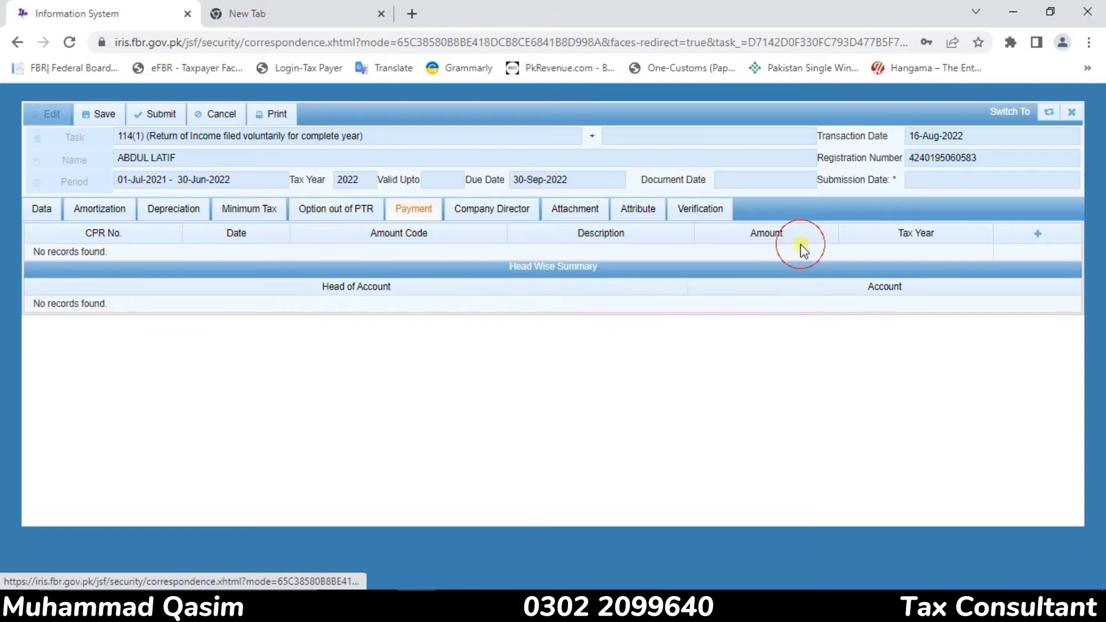
click(42, 217)
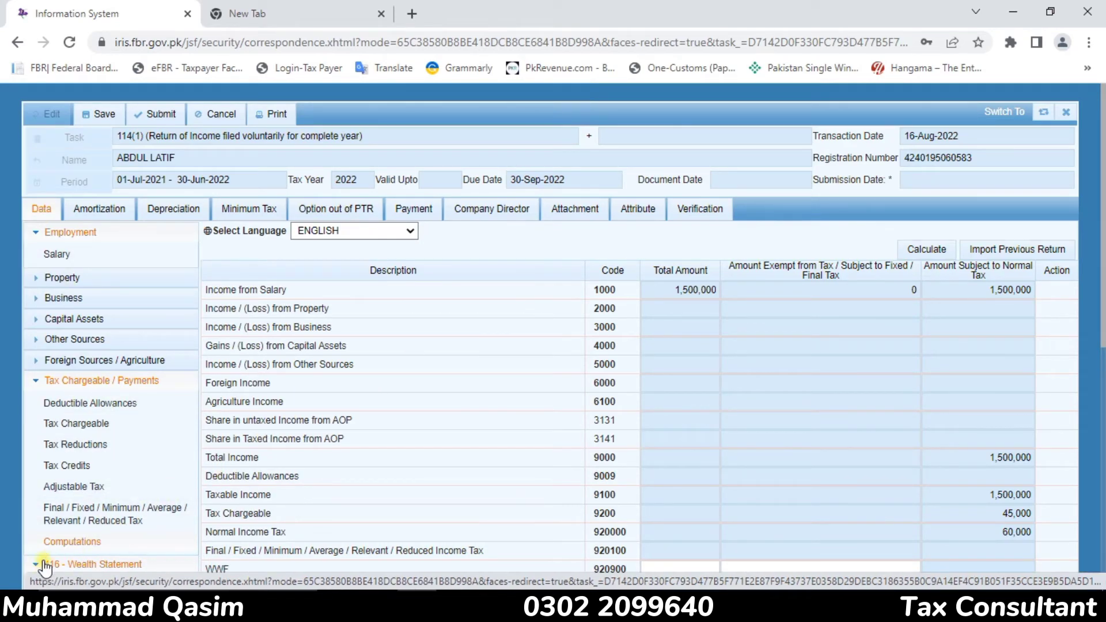
click(67, 536)
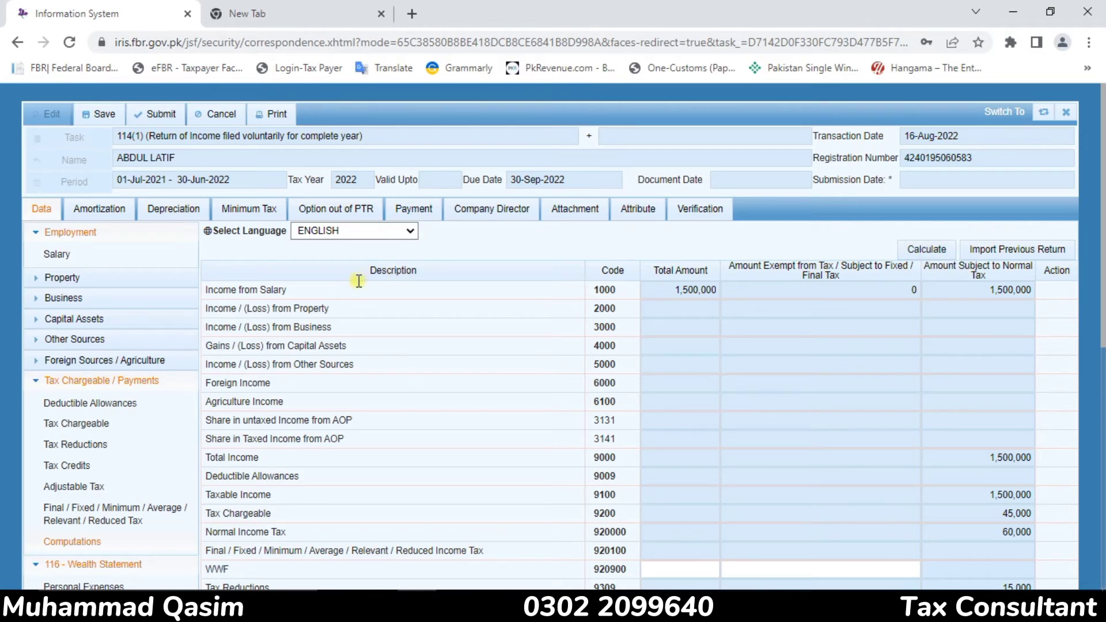
Examine the Adjustable Tax list, including the vehicle, electricity, telephone and Cellphone Bill u/s 236(1)(a) rows, and return to its beginning
click(71, 490)
drag(568, 312, 1102, 393)
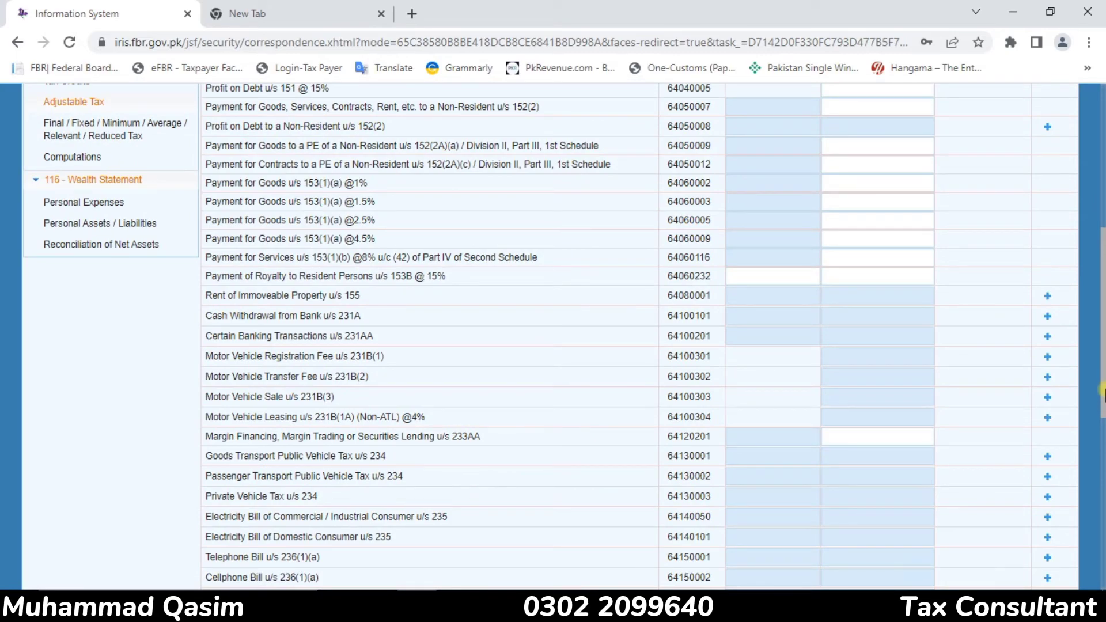
key(ctrl+minus)
key(ctrl+minus)
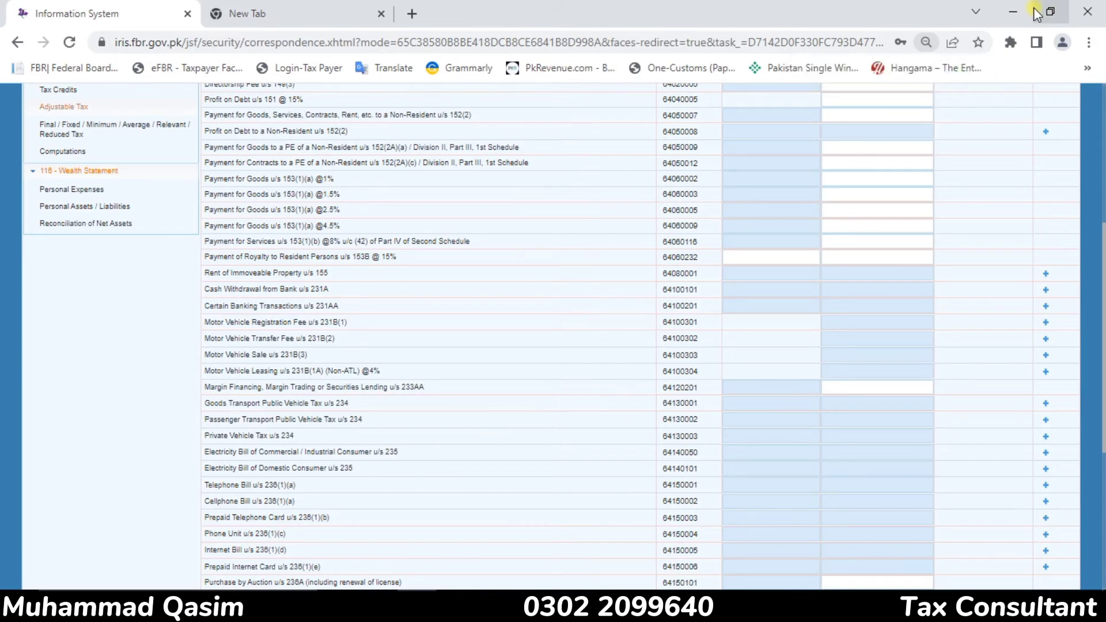
key(ctrl+0)
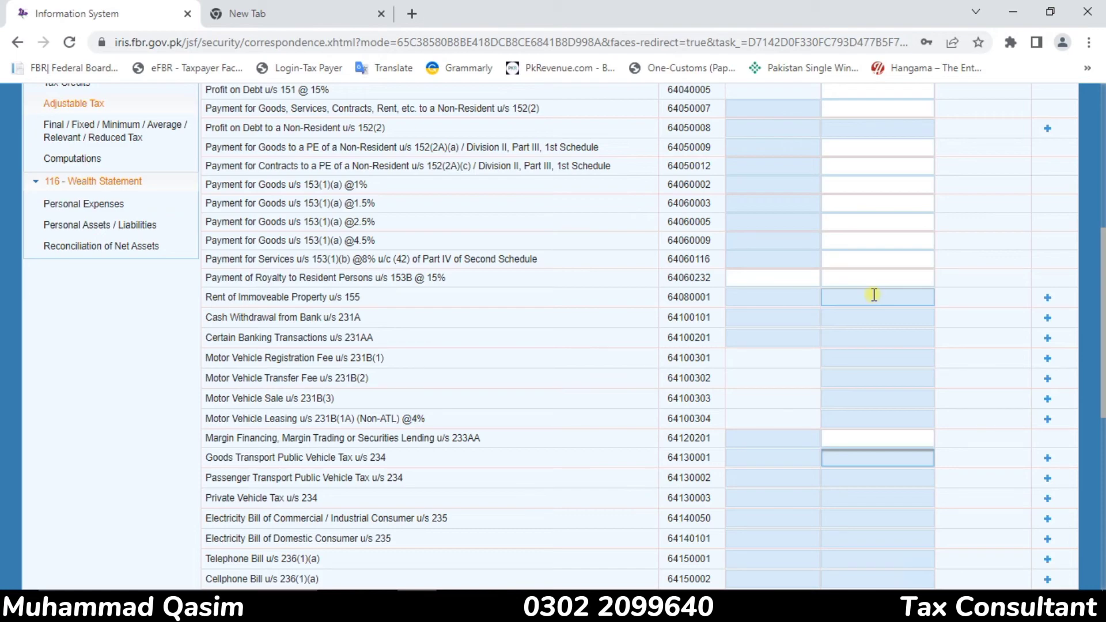
key(ctrl+minus)
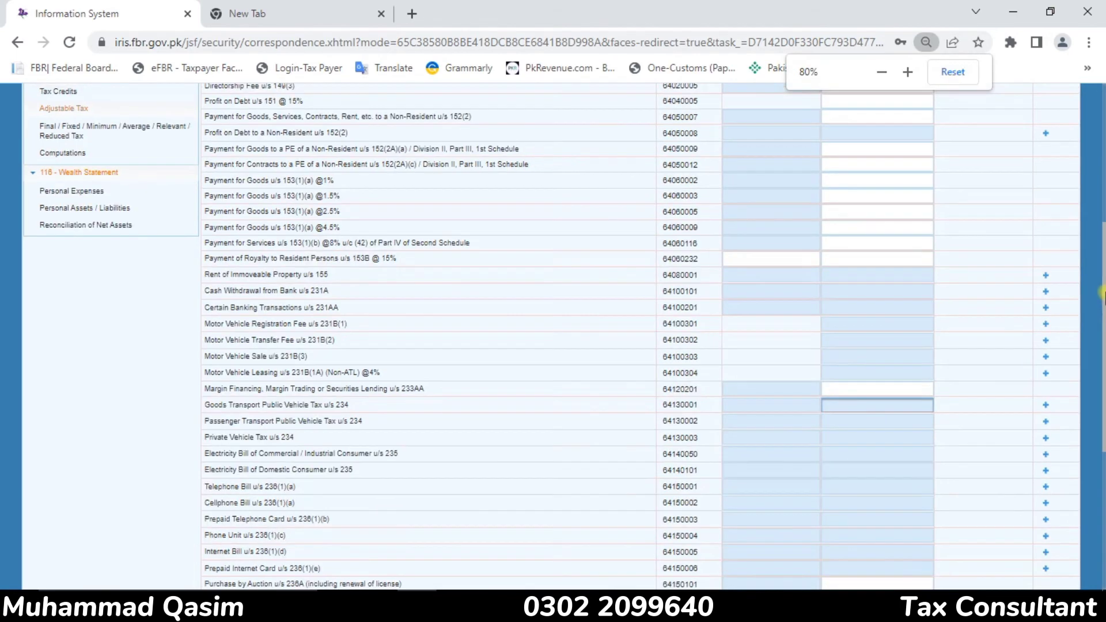
key(ctrl+0)
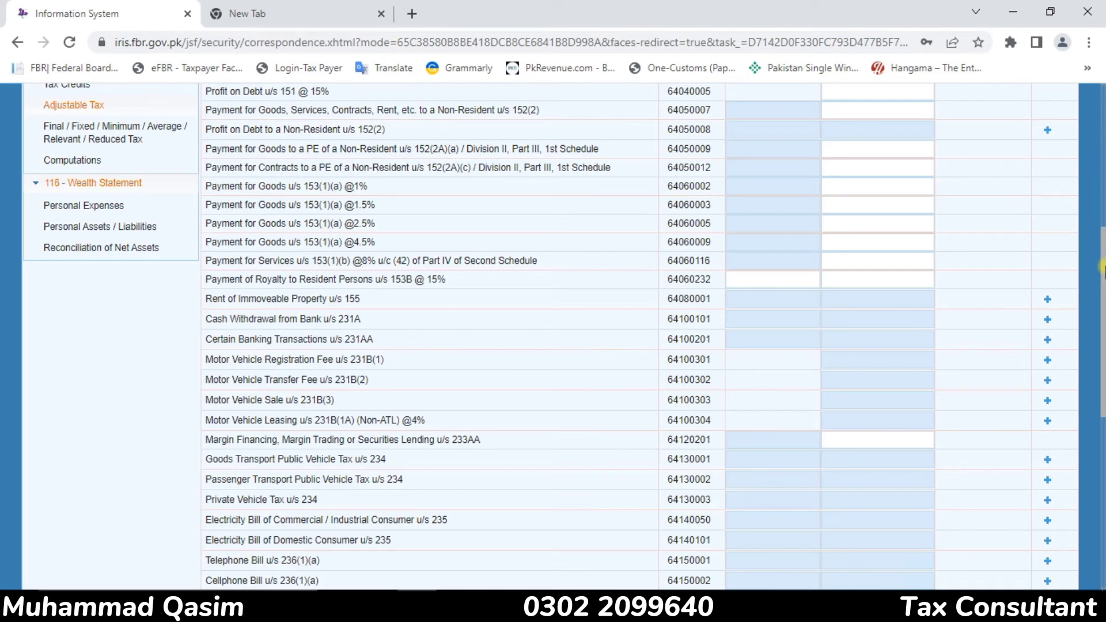
drag(1103, 268, 1077, 320)
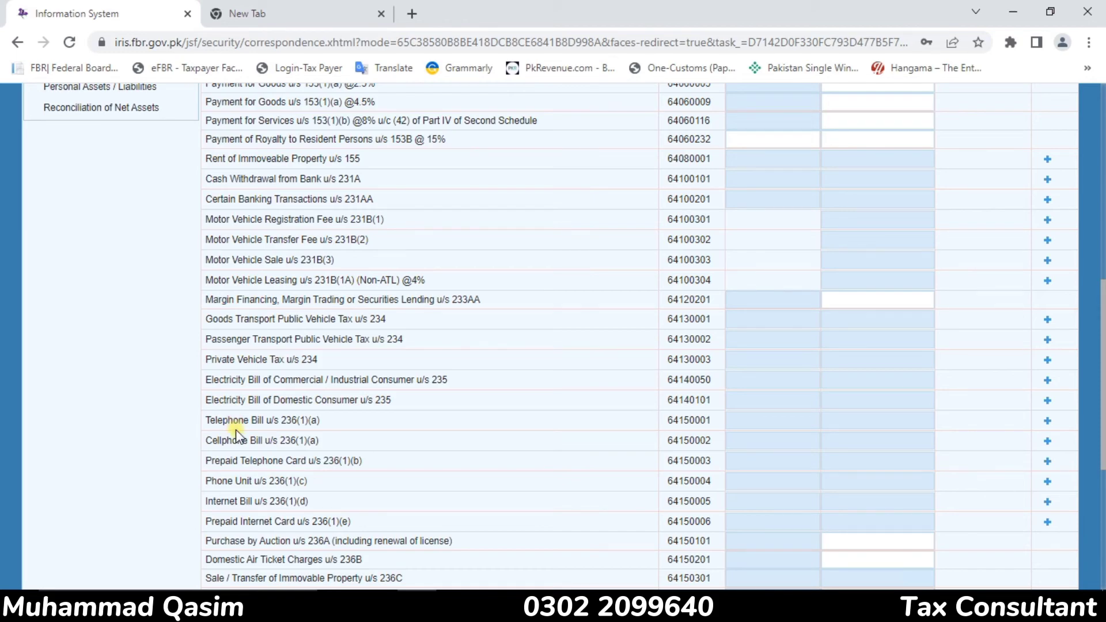
click(910, 441)
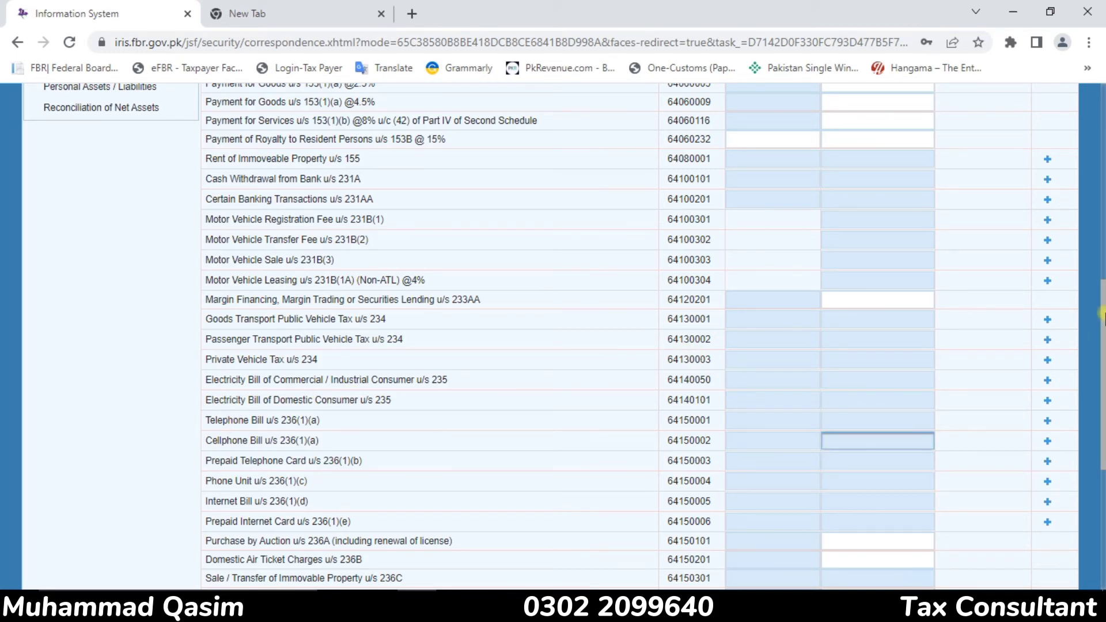
drag(1101, 316, 1032, 86)
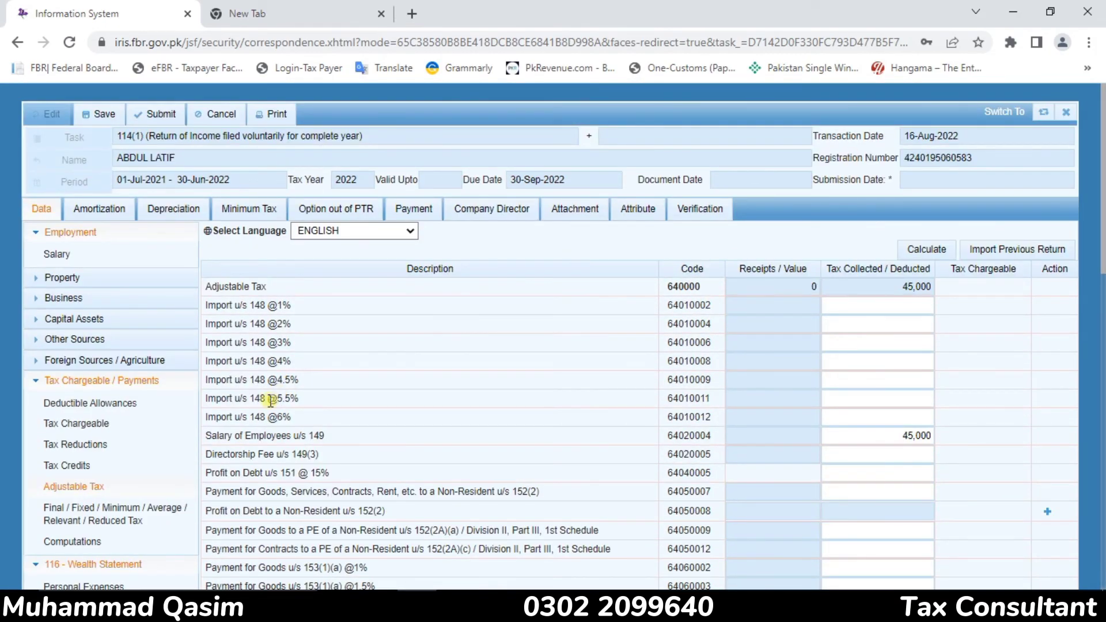